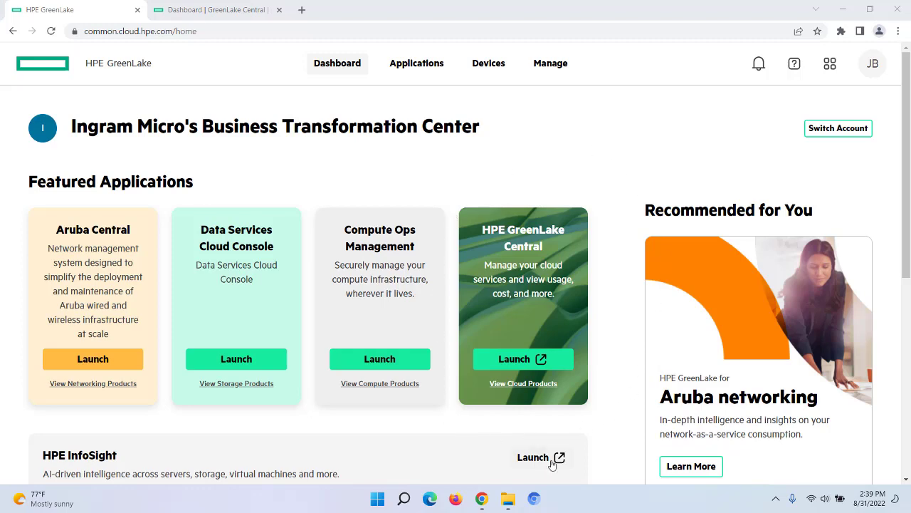
Examine the cloud products page linked from the HPE GreenLake Central card, down to the Zenseact story, and close it
left_click(523, 384)
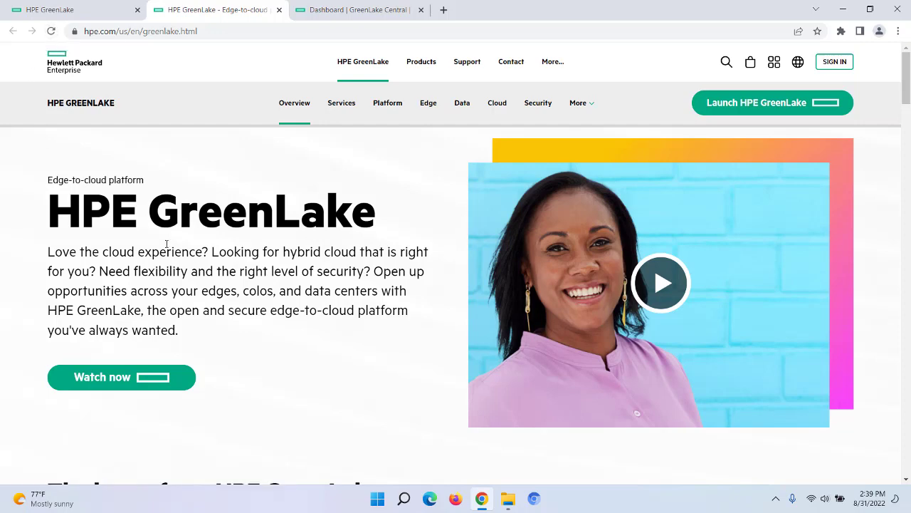
scroll(448, 284, "down", 5)
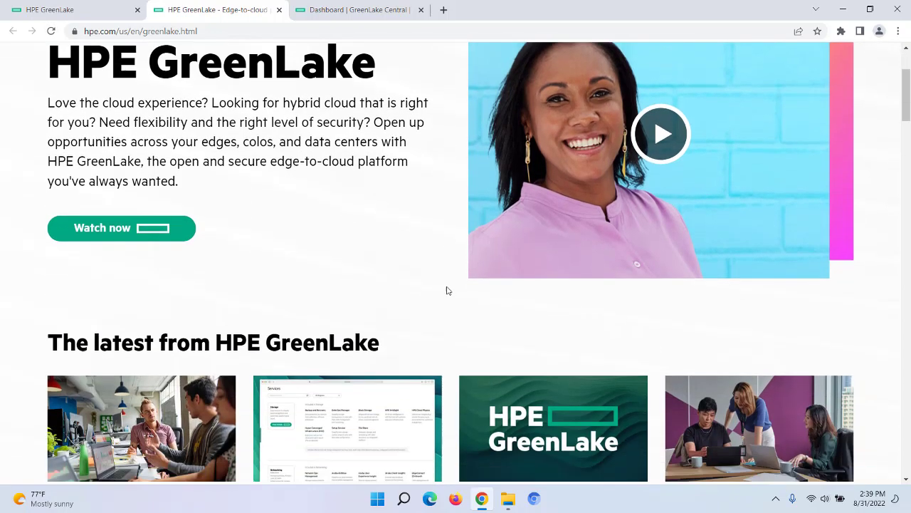
scroll(447, 291, "down", 6)
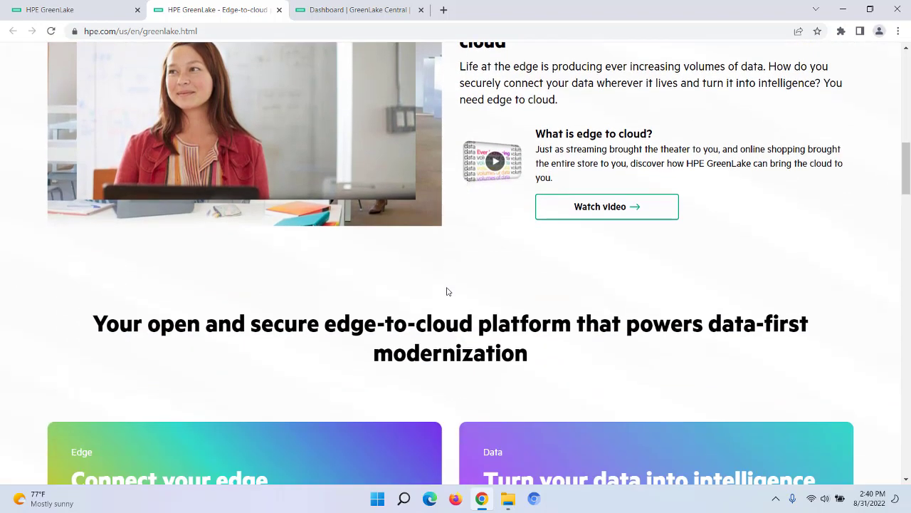
scroll(447, 291, "down", 2)
scroll(447, 292, "down", 1)
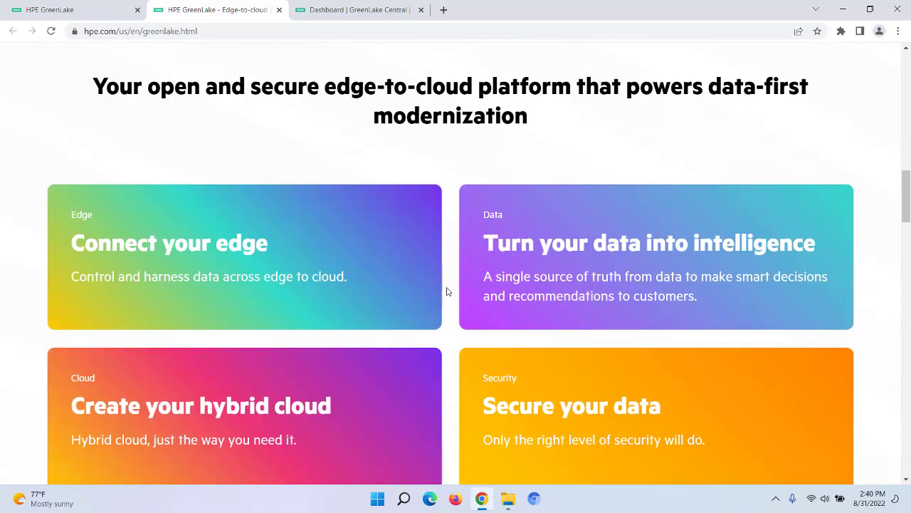
scroll(447, 291, "down", 3)
scroll(447, 291, "down", 1)
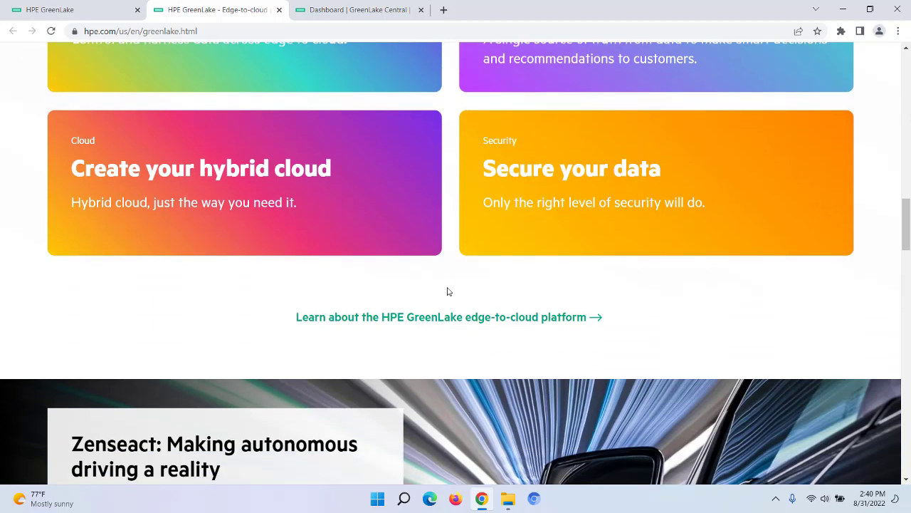
scroll(447, 291, "down", 2)
scroll(447, 292, "down", 2)
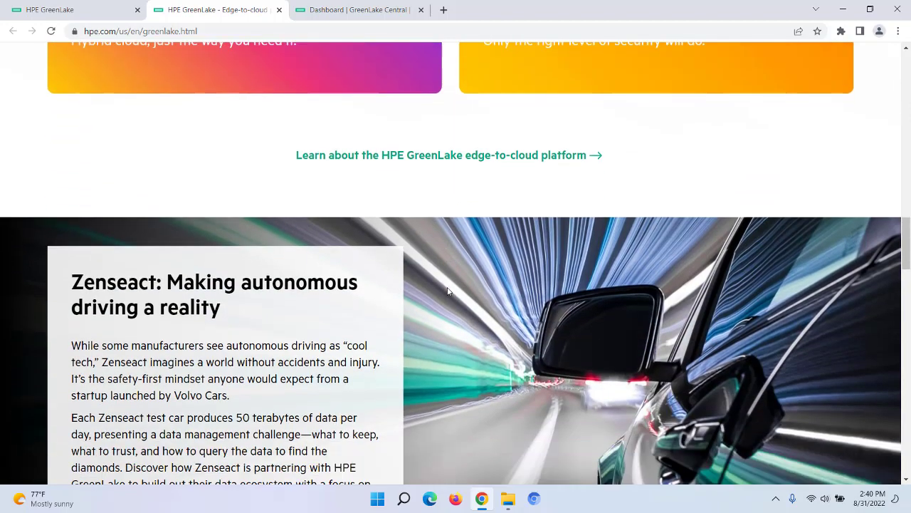
scroll(447, 292, "down", 3)
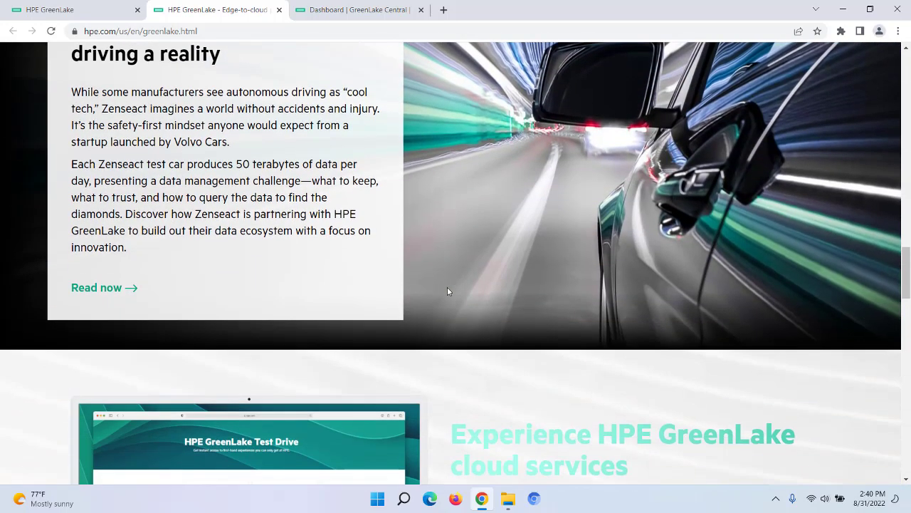
scroll(447, 287, "up", 4)
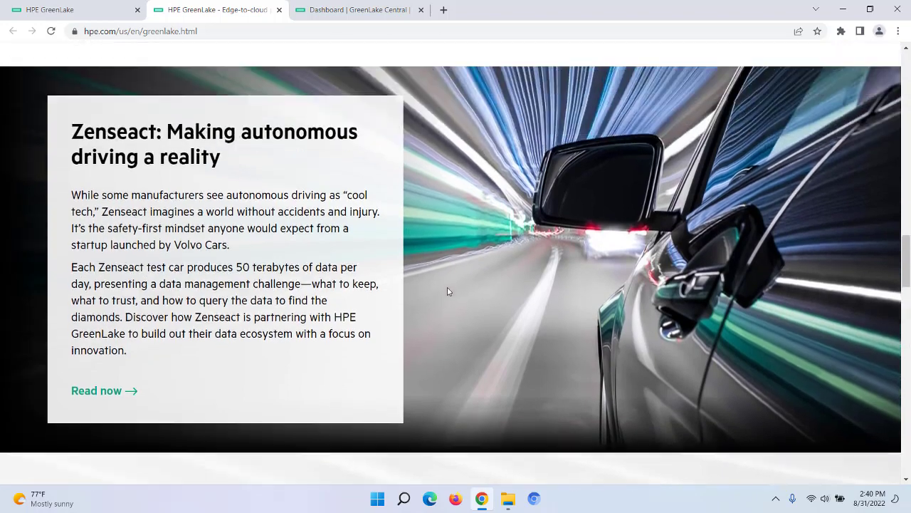
scroll(448, 291, "up", 10)
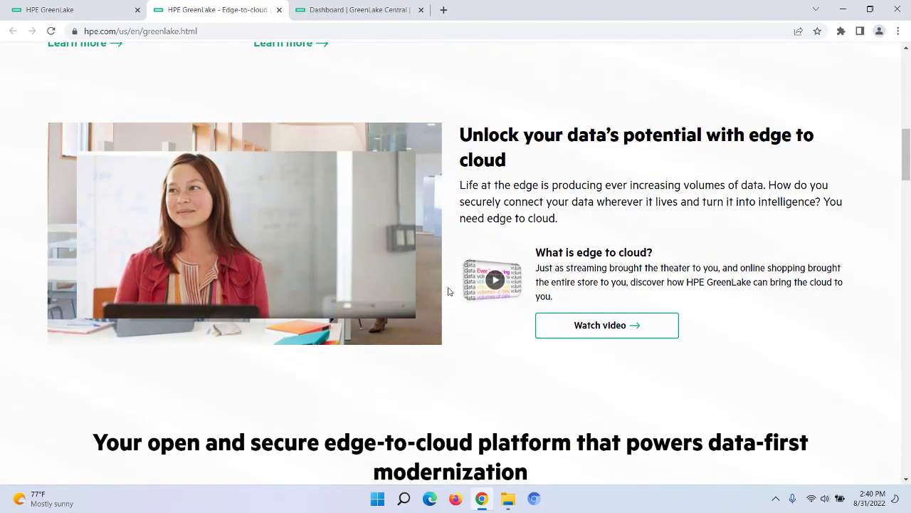
scroll(448, 291, "up", 6)
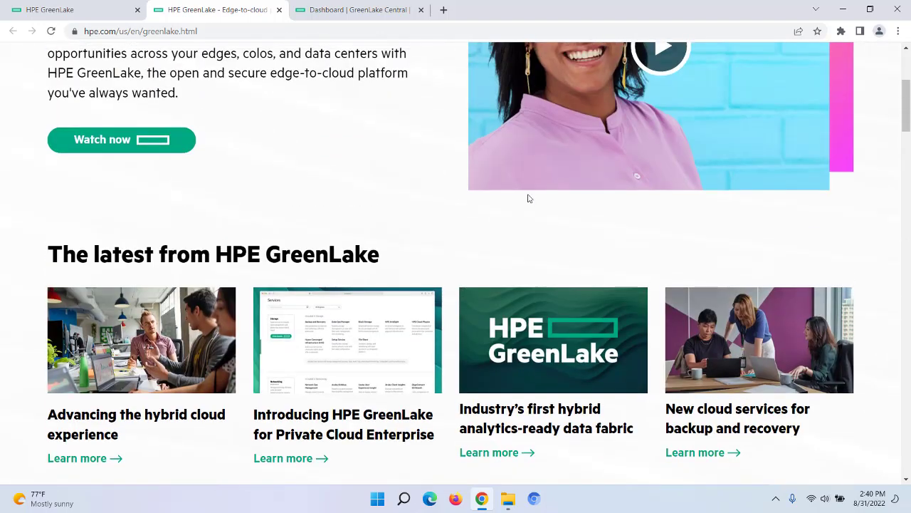
left_click(279, 10)
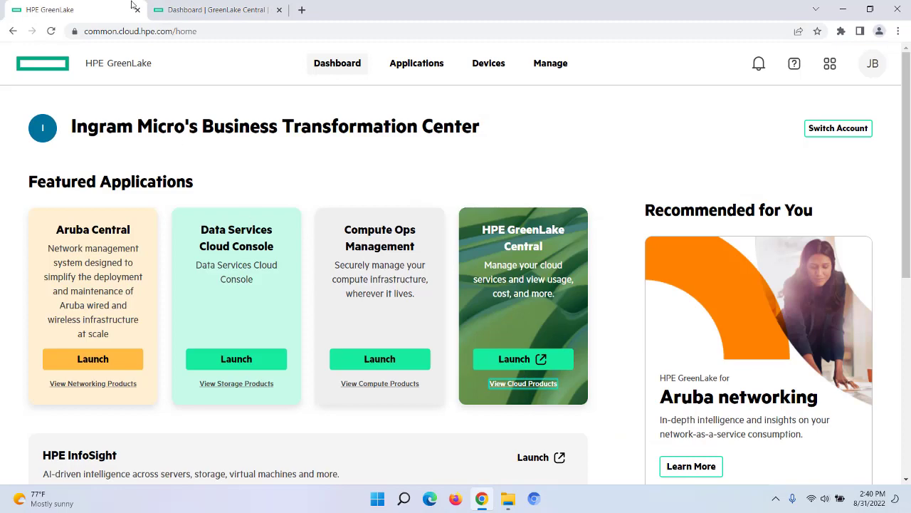
Open capacity planning for VM on Synergy and Primera Storage from the GreenLake Central dashboard and collapse the PRIMERA New Custom Tier chart
left_click(203, 10)
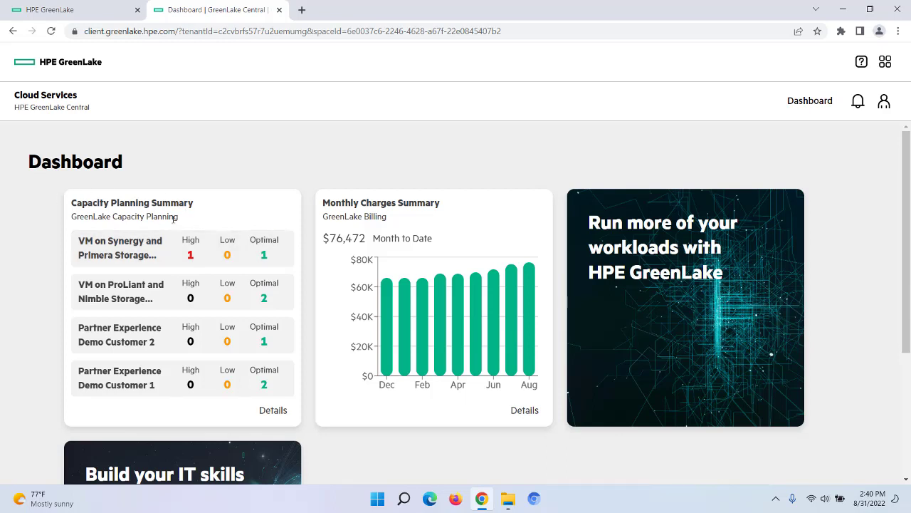
left_click(278, 255)
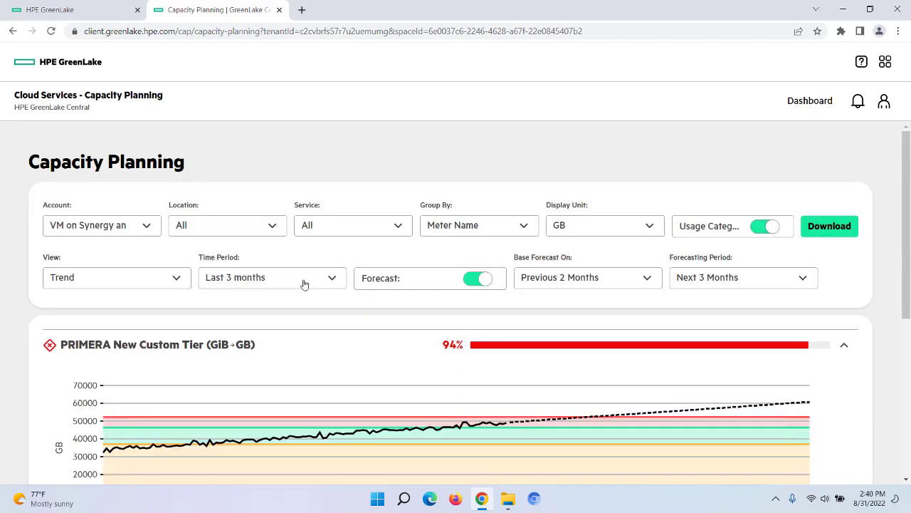
left_click(146, 229)
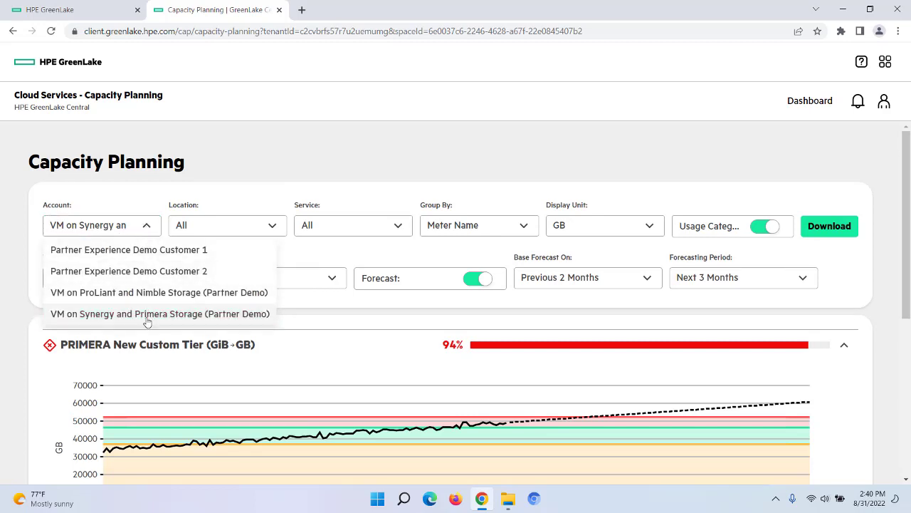
left_click(338, 354)
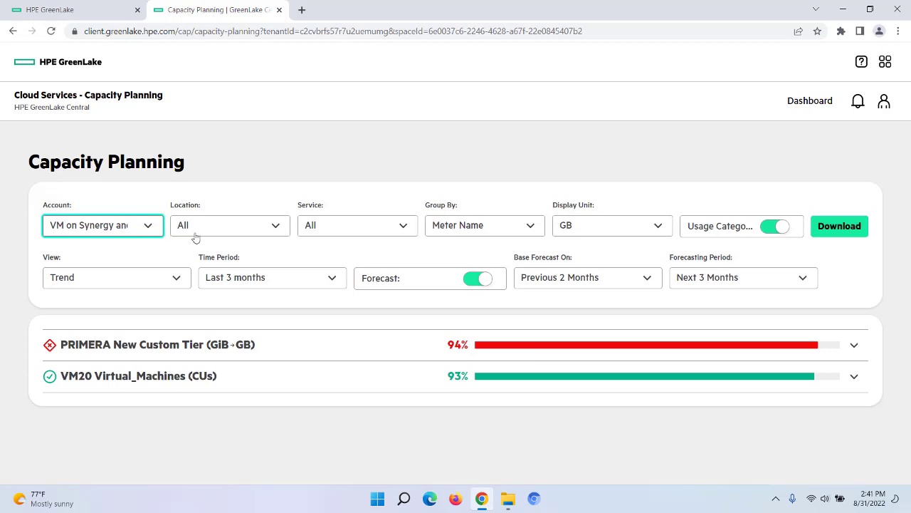
Switch the capacity planning account to VM on ProLiant and Nimble Storage (Partner Demo) and look over its usage chart
left_click(147, 226)
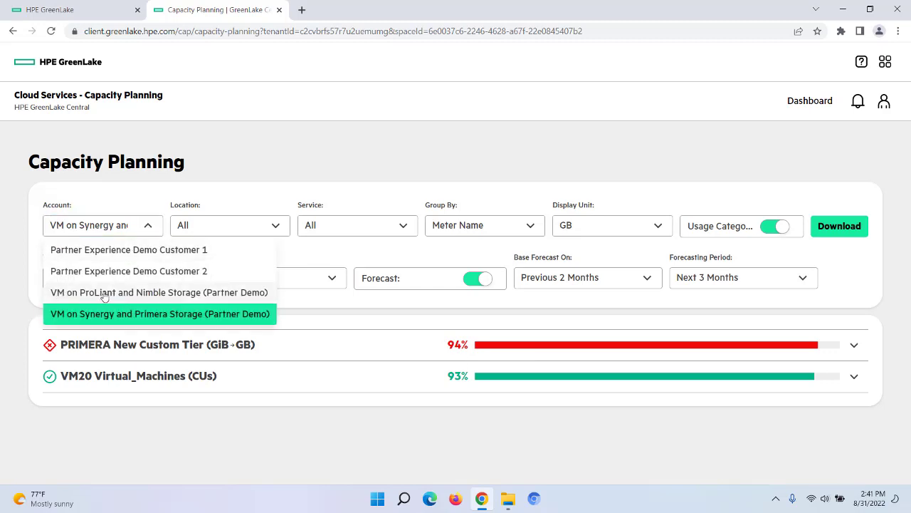
left_click(165, 292)
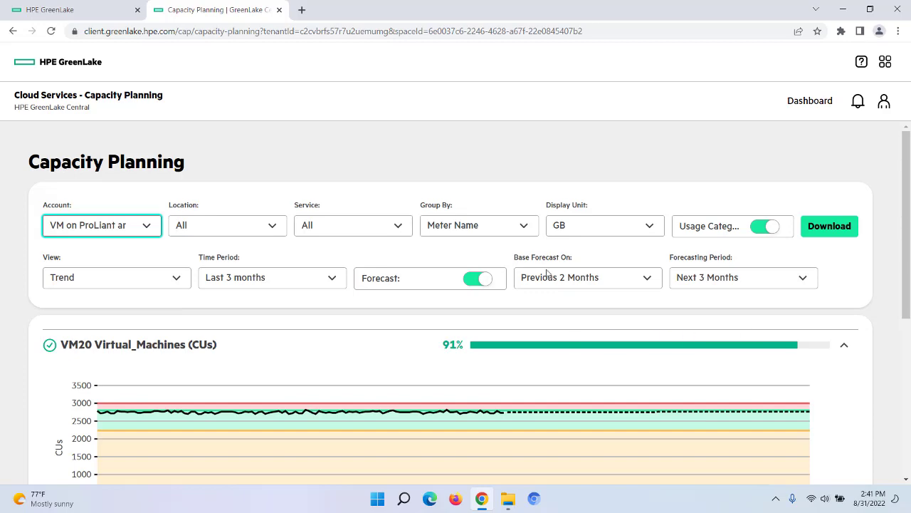
scroll(372, 351, "down", 3)
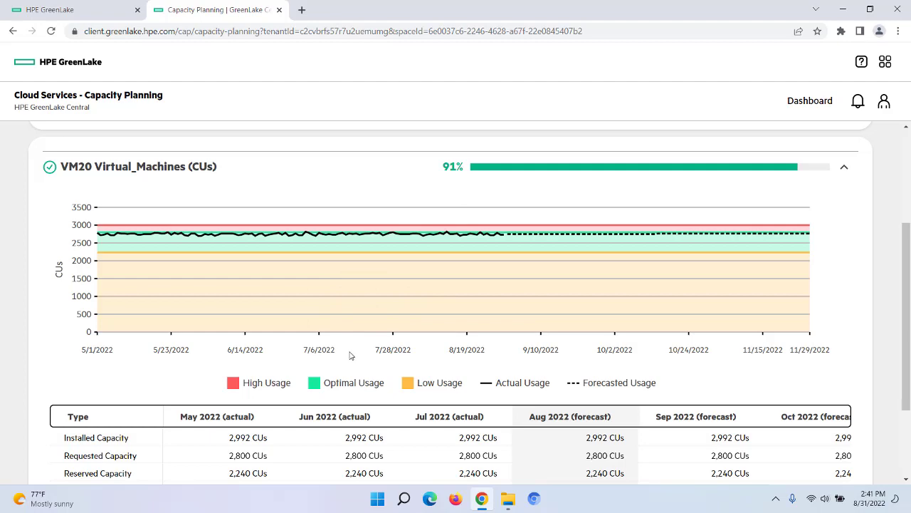
scroll(349, 356, "up", 3)
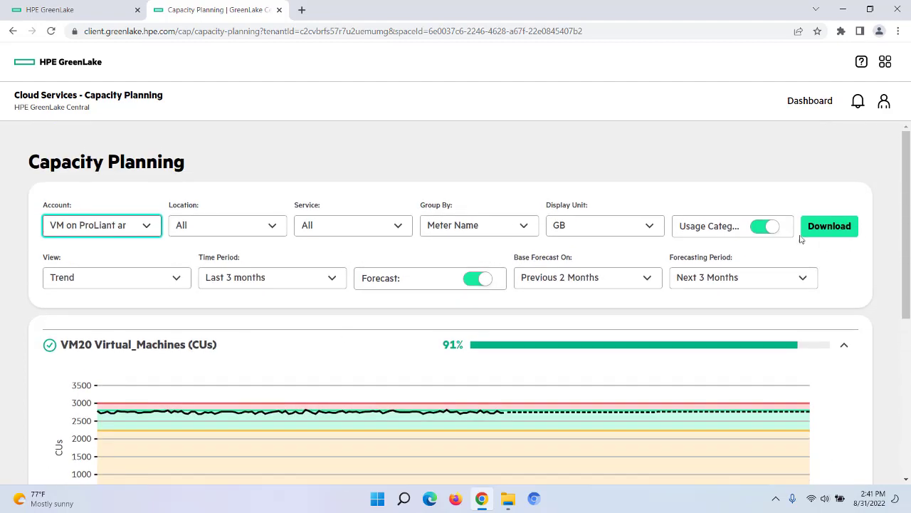
Turn the usage categories off and back on, and check the display unit options while keeping GB
left_click(757, 233)
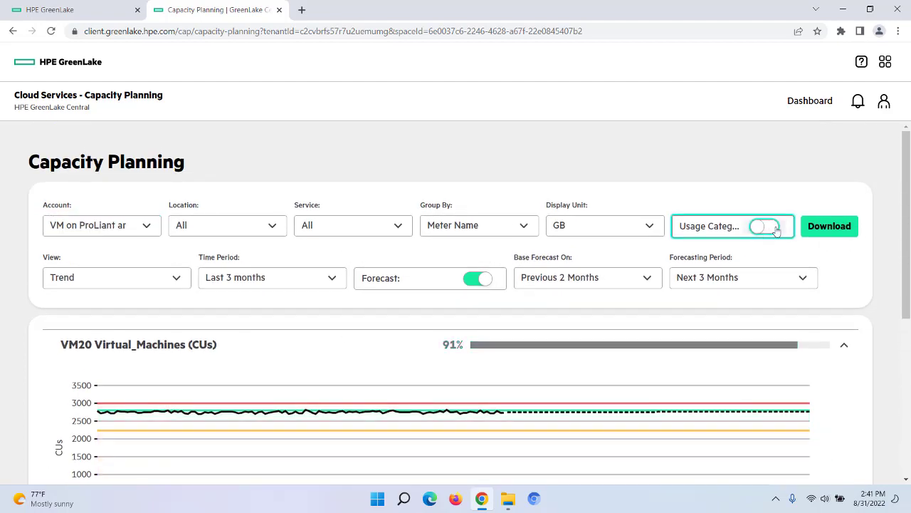
left_click(773, 228)
left_click(649, 225)
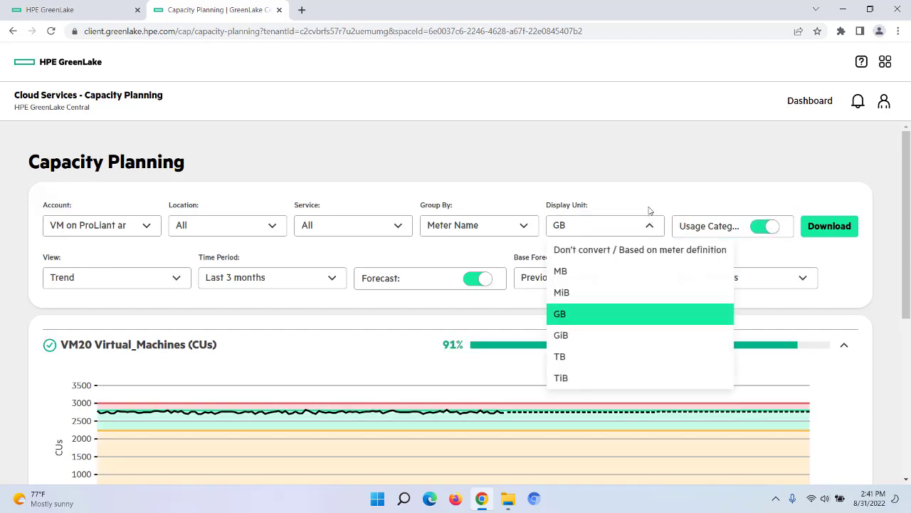
left_click(651, 194)
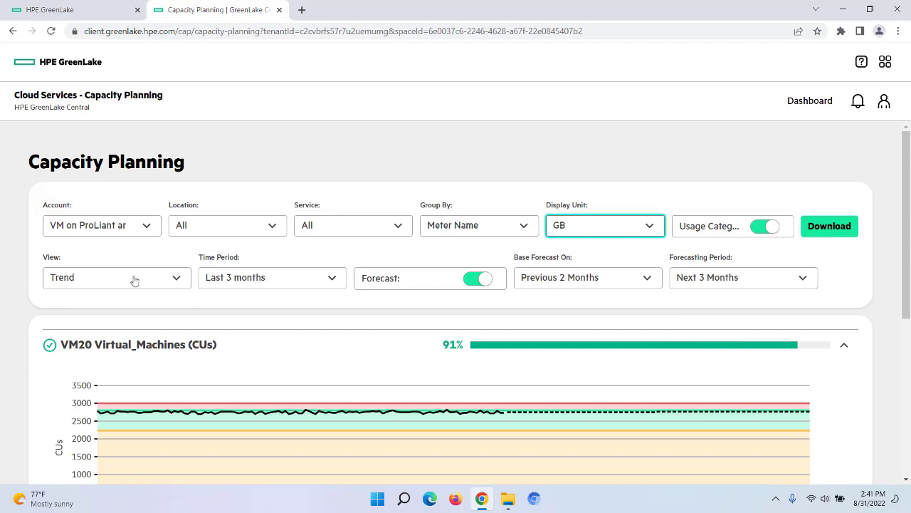
Preview the capacity usage in the Single Month view and return to the Trend view
scroll(307, 364, "down", 1)
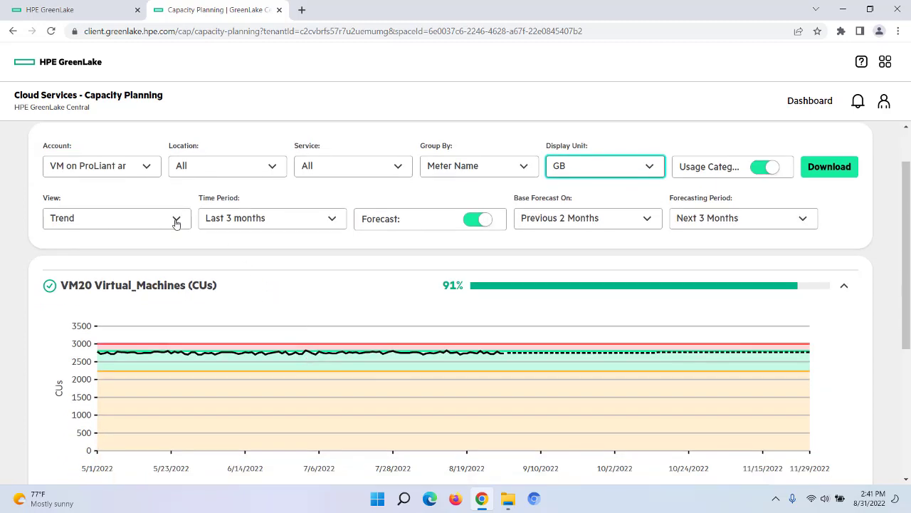
left_click(175, 218)
left_click(79, 264)
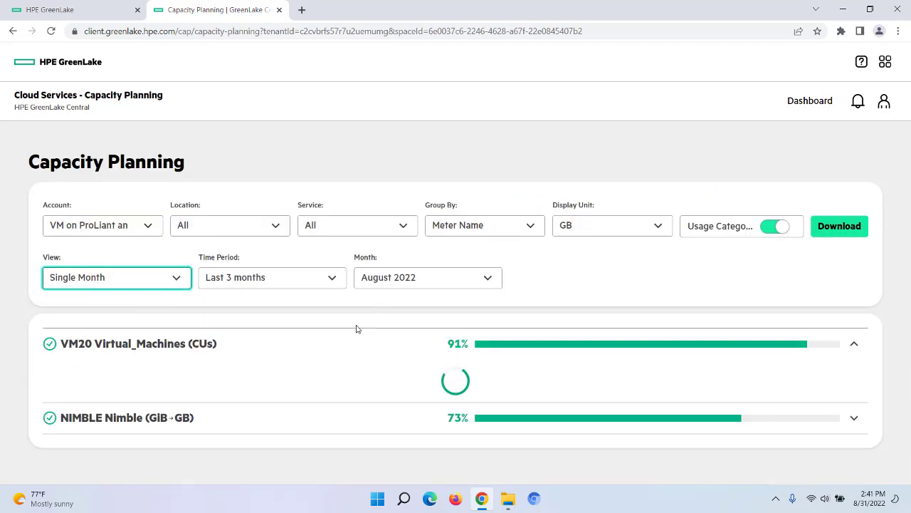
scroll(357, 348, "down", 1)
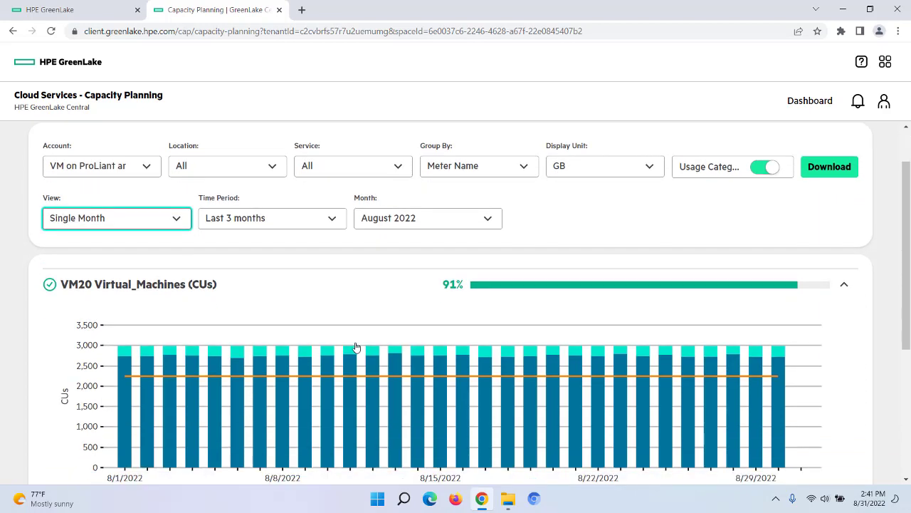
left_click(176, 219)
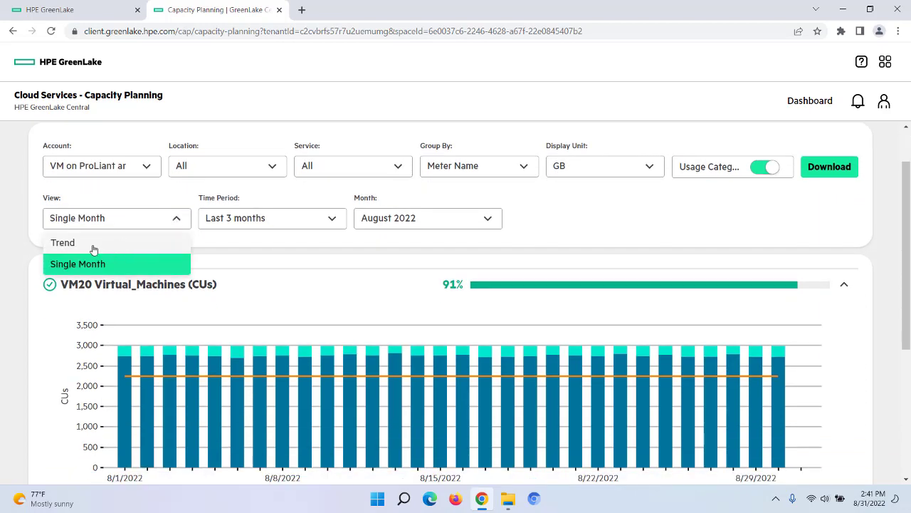
left_click(63, 243)
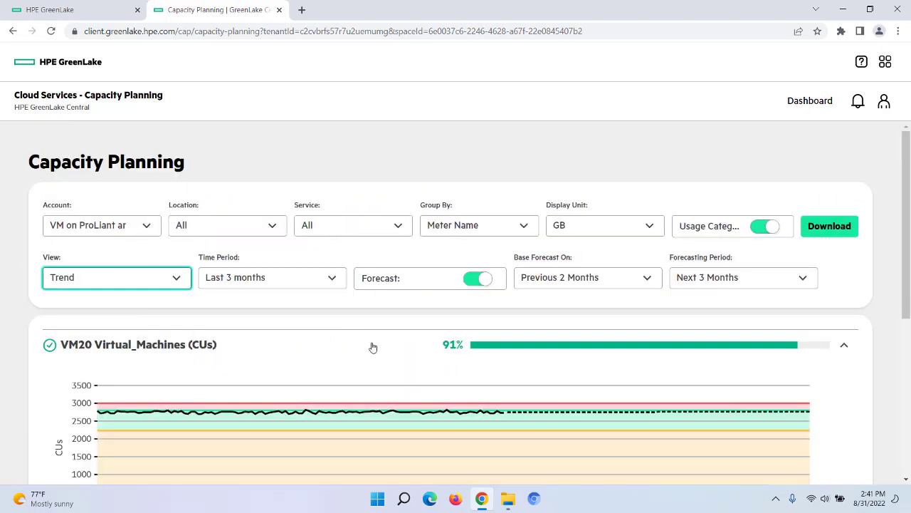
Examine the VM20 Virtual_Machines trend chart, its daily details and forecast, and the monthly table of installed, requested, reserved, used and available capacity
scroll(373, 335, "down", 1)
scroll(376, 315, "down", 1)
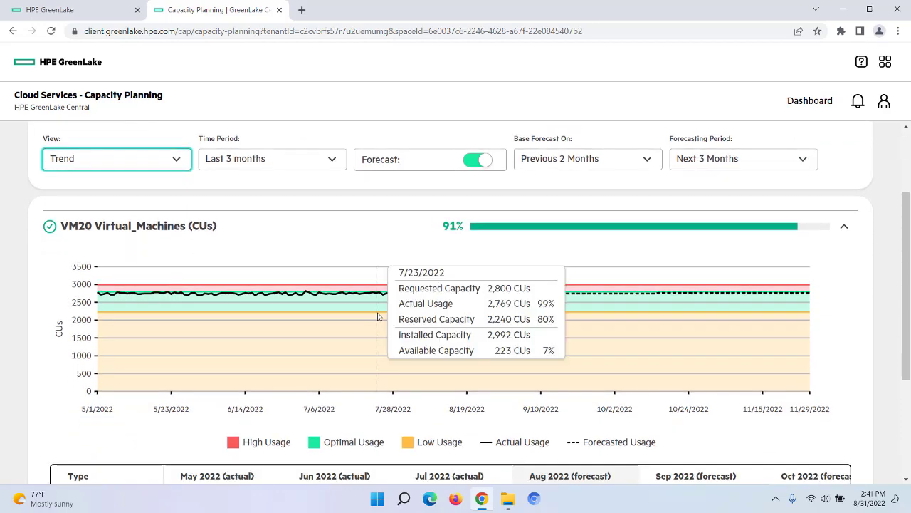
scroll(378, 316, "down", 1)
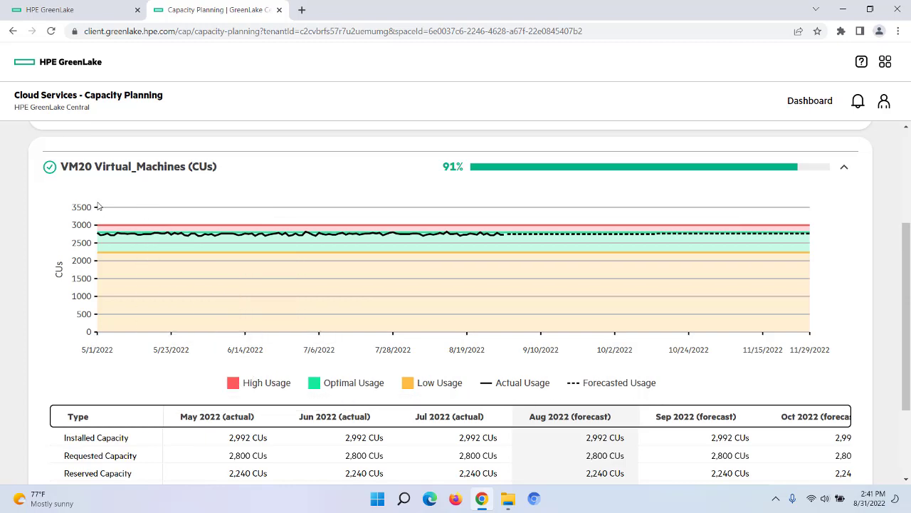
mouse_move(107, 242)
mouse_move(404, 292)
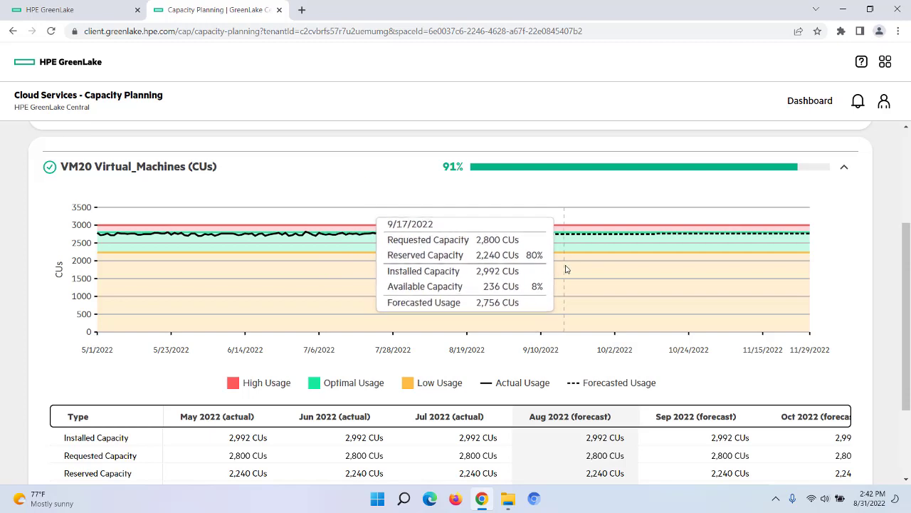
scroll(566, 269, "down", 1)
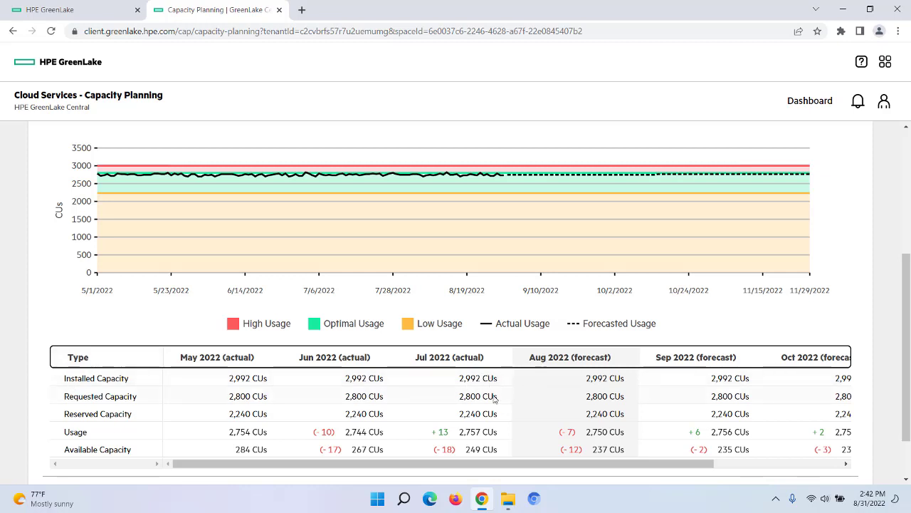
scroll(496, 411, "up", 1)
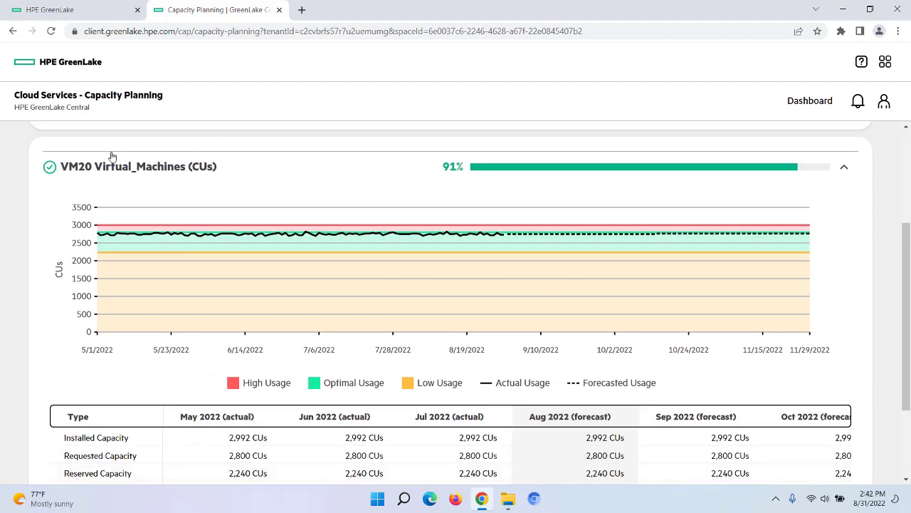
scroll(457, 333, "down", 2)
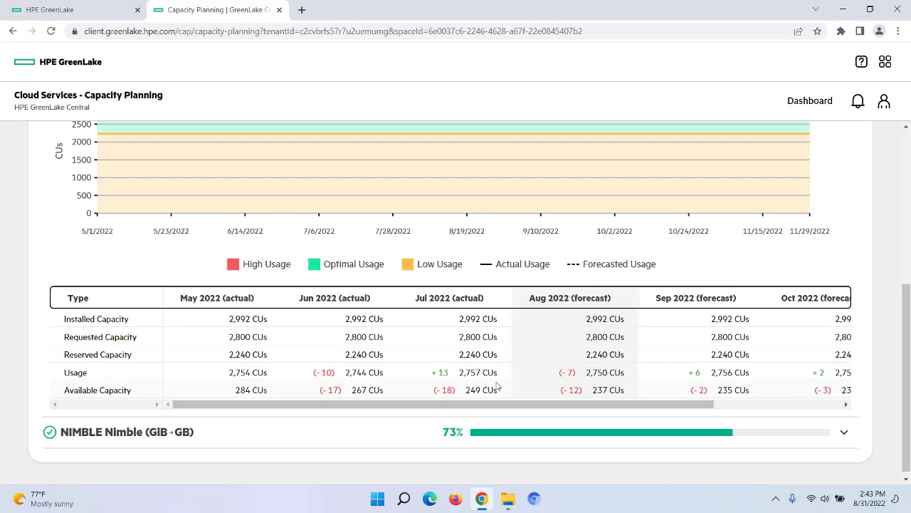
scroll(497, 385, "up", 1)
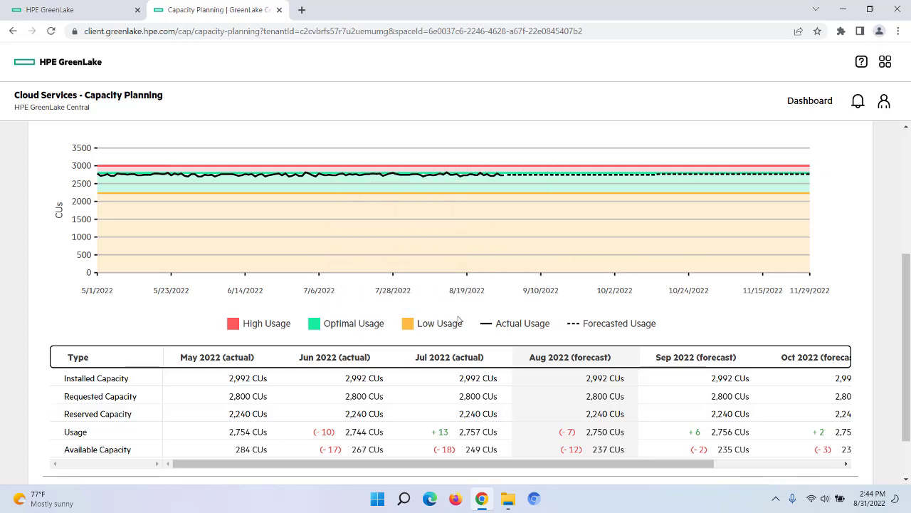
scroll(470, 318, "up", 2)
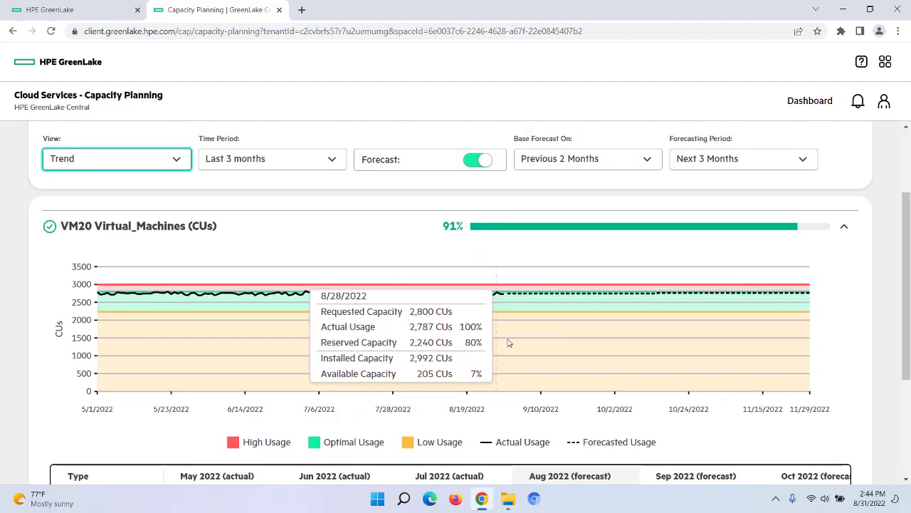
Set the time period to Last 9 months and look over the VM20 Virtual_Machines trend chart
scroll(528, 342, "up", 1)
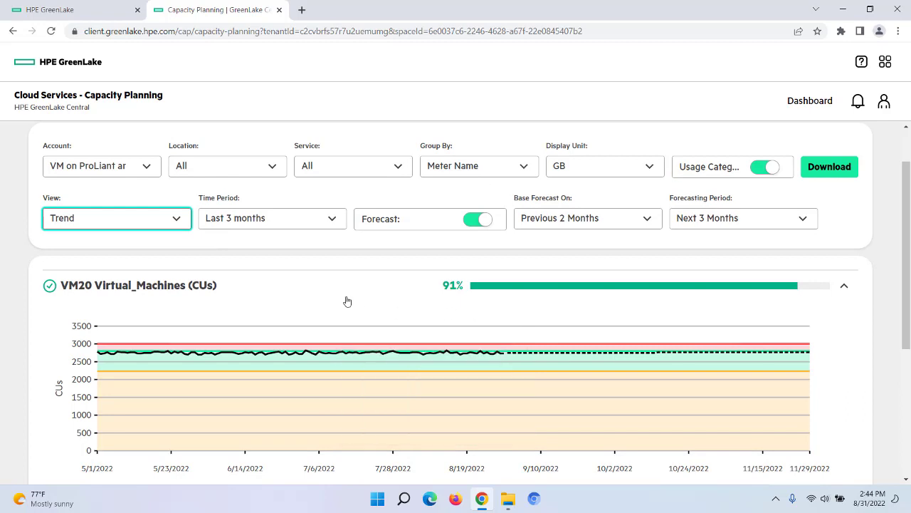
left_click(331, 218)
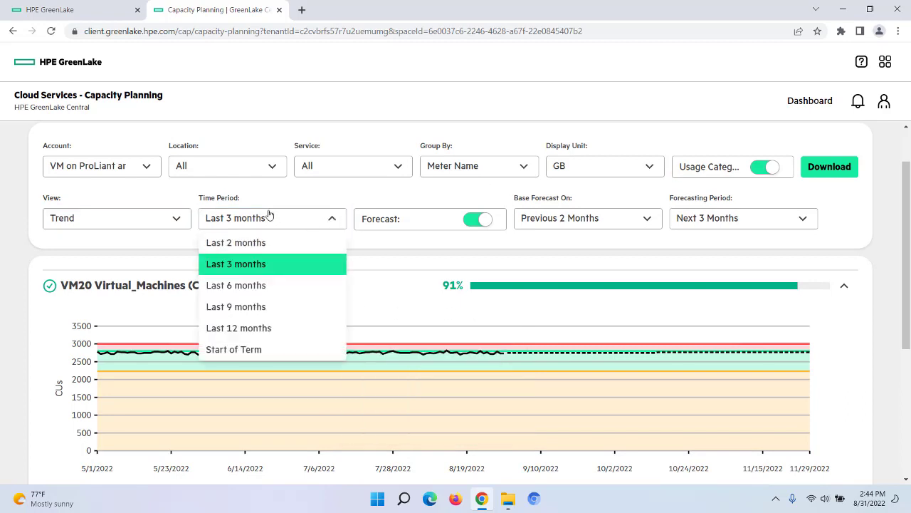
left_click(242, 306)
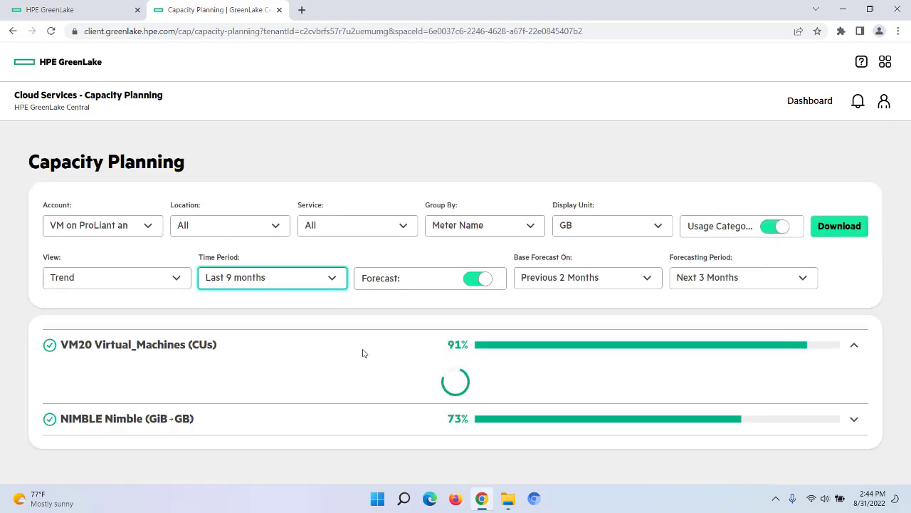
scroll(364, 354, "down", 2)
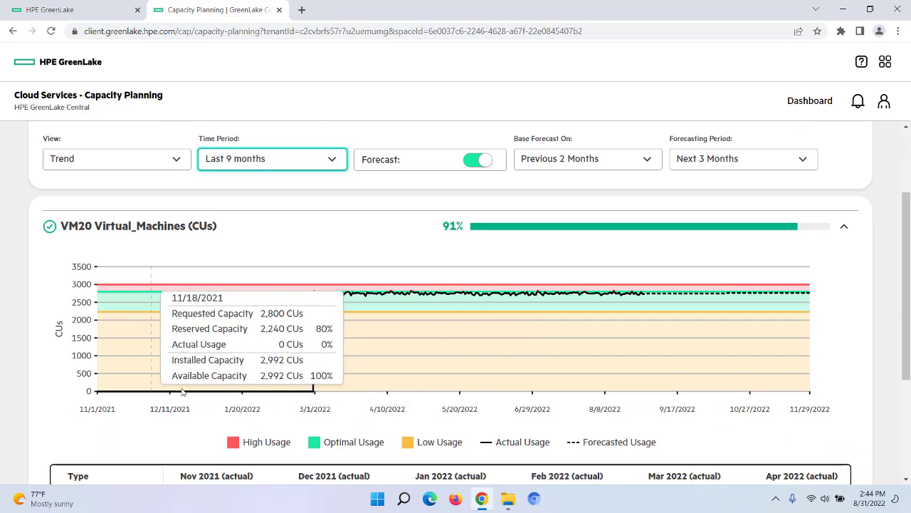
Compare the VM20 forecast based on Previous 3 Months with the one based on Previous 6 Months
scroll(378, 259, "up", 1)
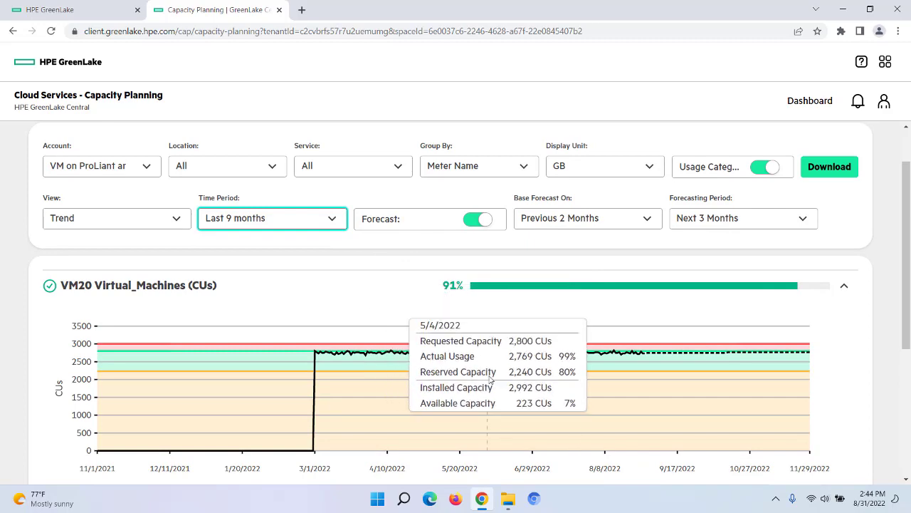
left_click(648, 220)
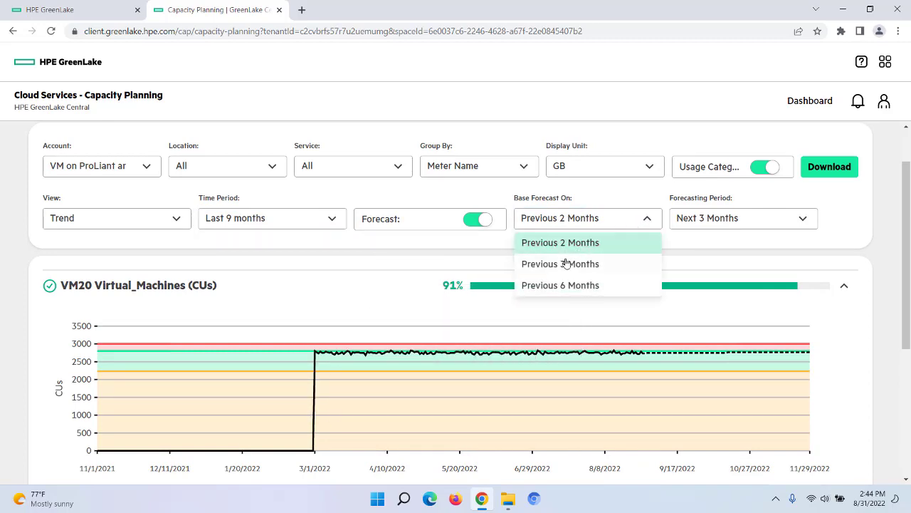
left_click(590, 263)
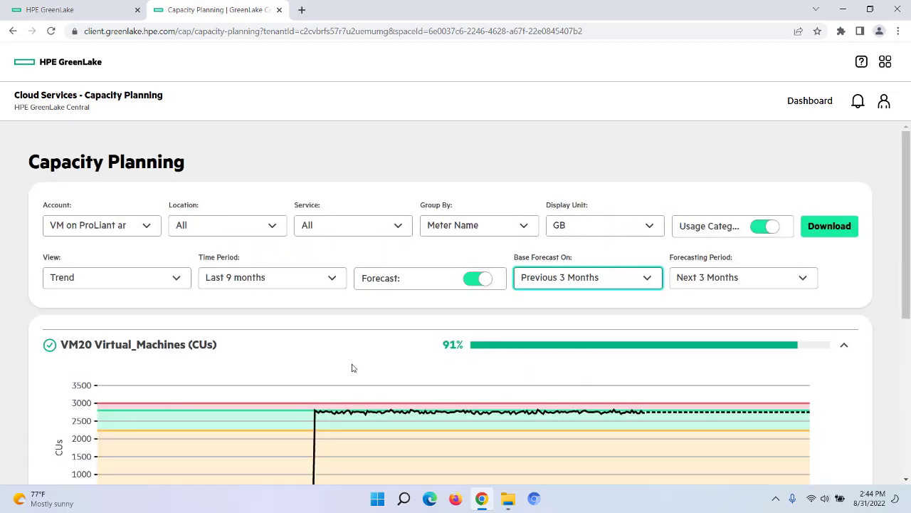
scroll(352, 368, "down", 1)
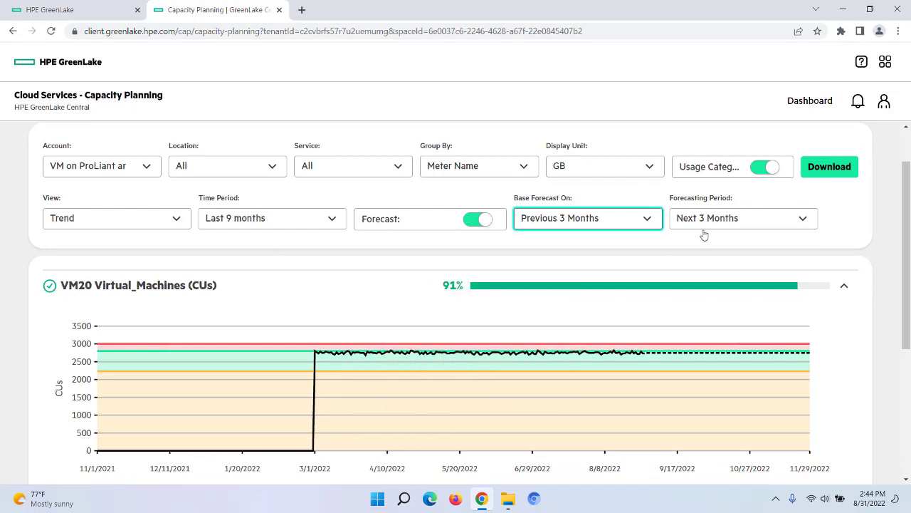
left_click(649, 220)
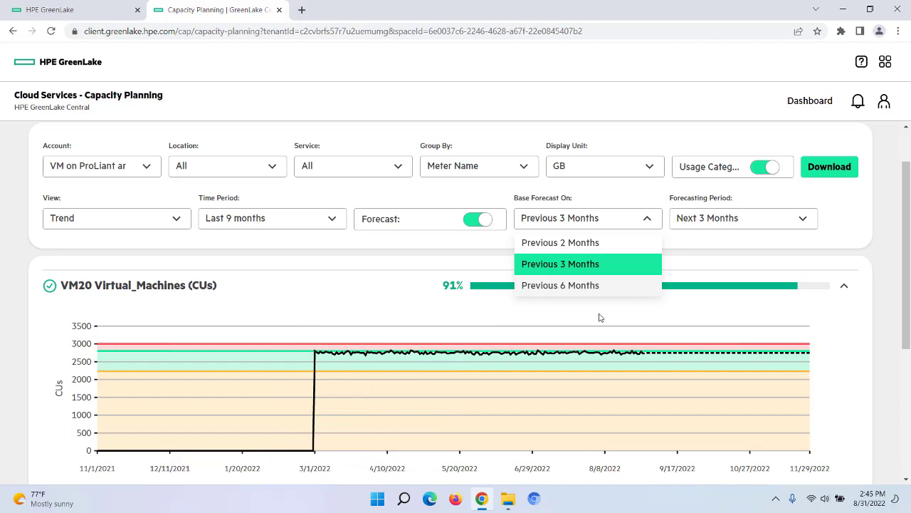
left_click(572, 287)
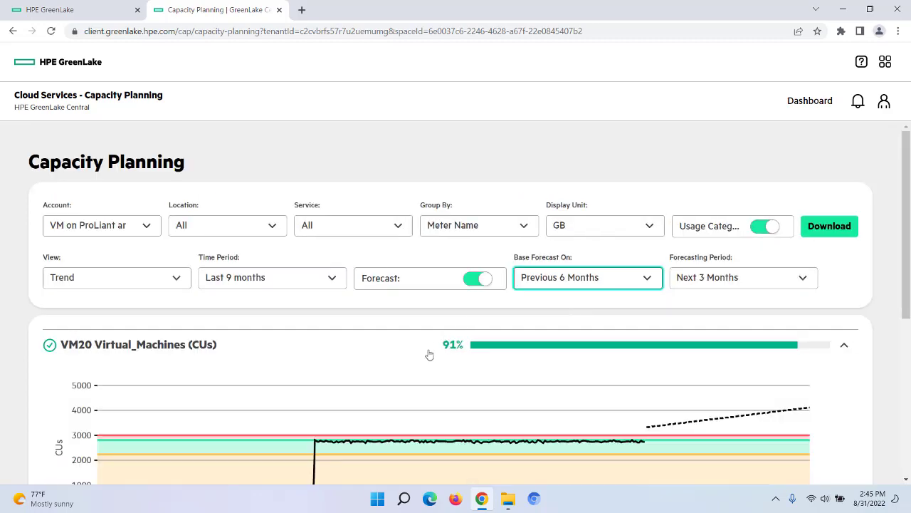
scroll(429, 353, "down", 1)
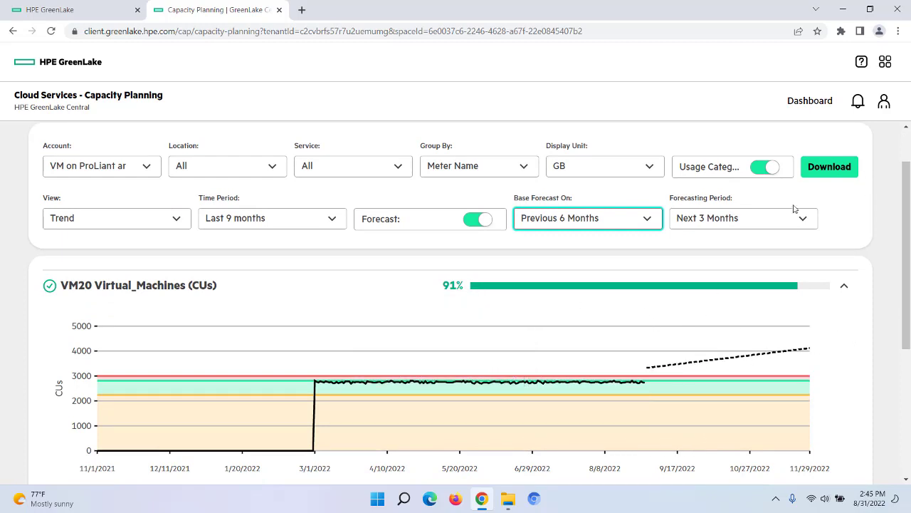
Set the forecasting period to Next 6 Months and review the VM20 forecast in the chart and the monthly table's forecast columns
left_click(806, 223)
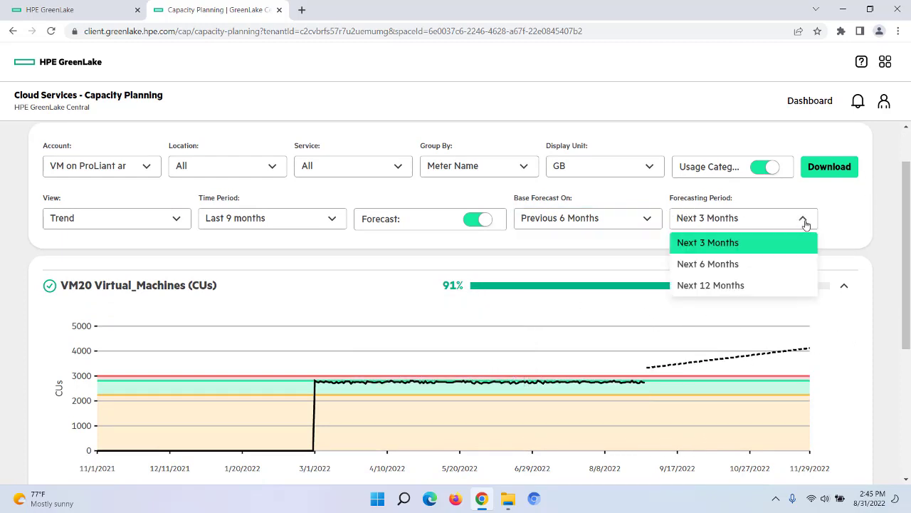
left_click(731, 264)
scroll(598, 371, "down", 4)
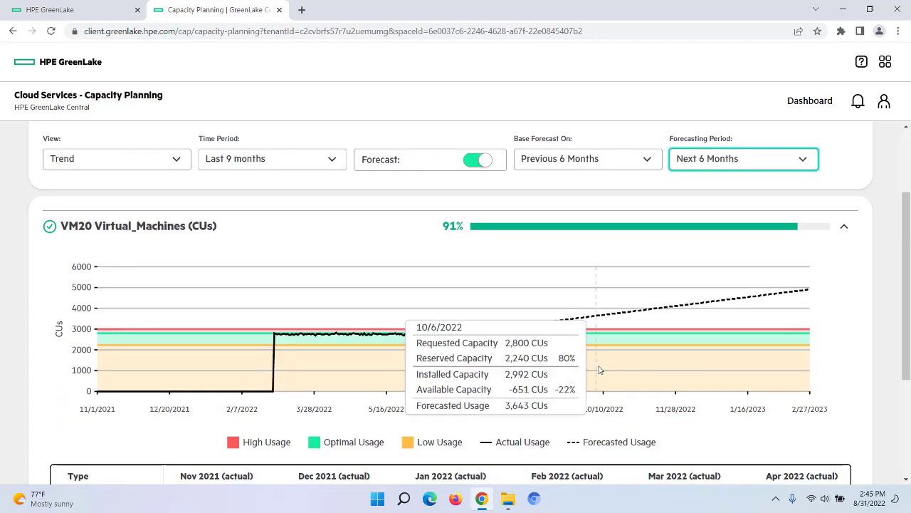
scroll(607, 292, "down", 1)
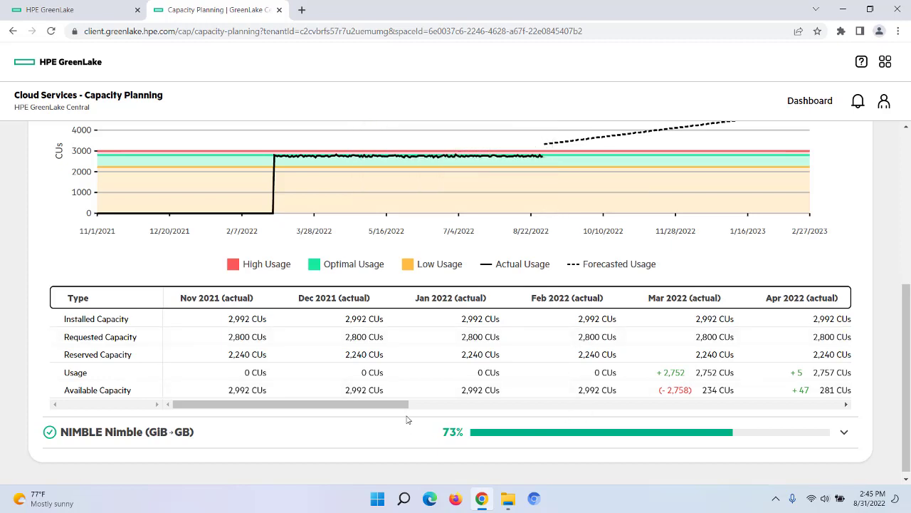
left_click_drag(389, 408, 657, 412)
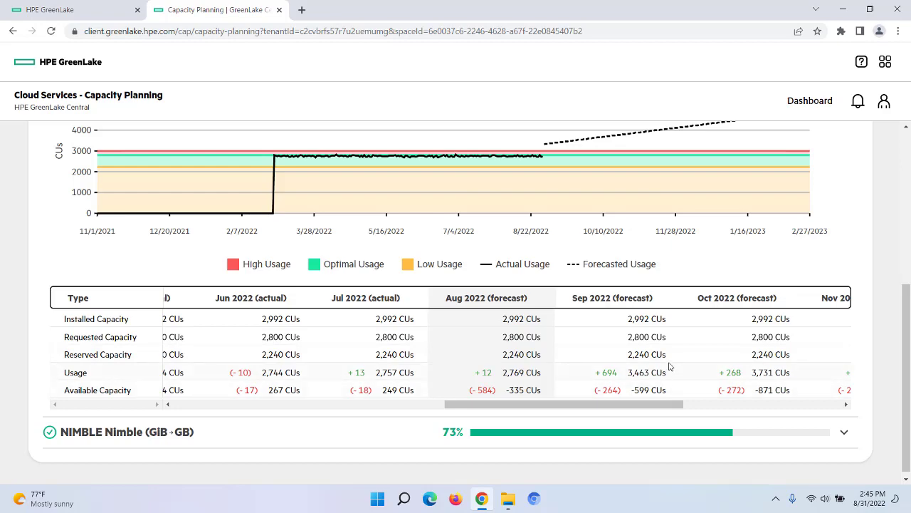
Base the forecast on Previous 2 Months and look over the updated VM20 chart
scroll(564, 353, "up", 5)
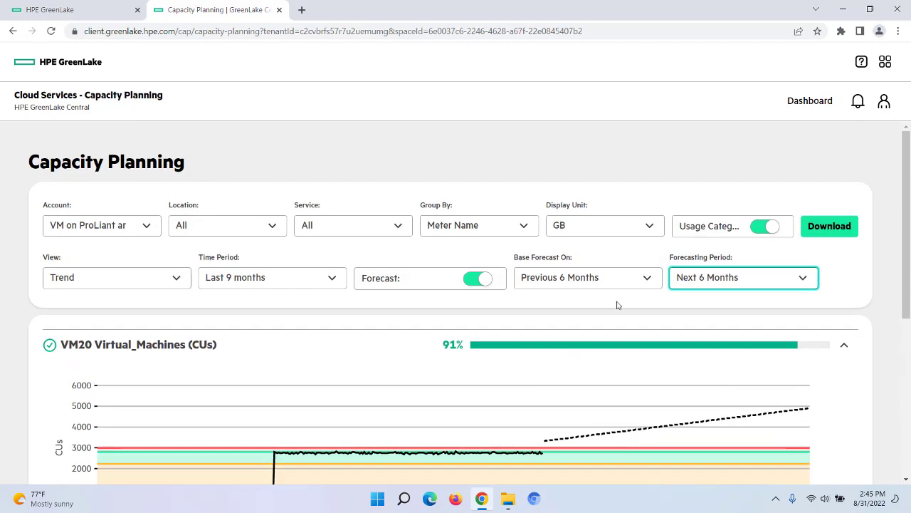
left_click(647, 277)
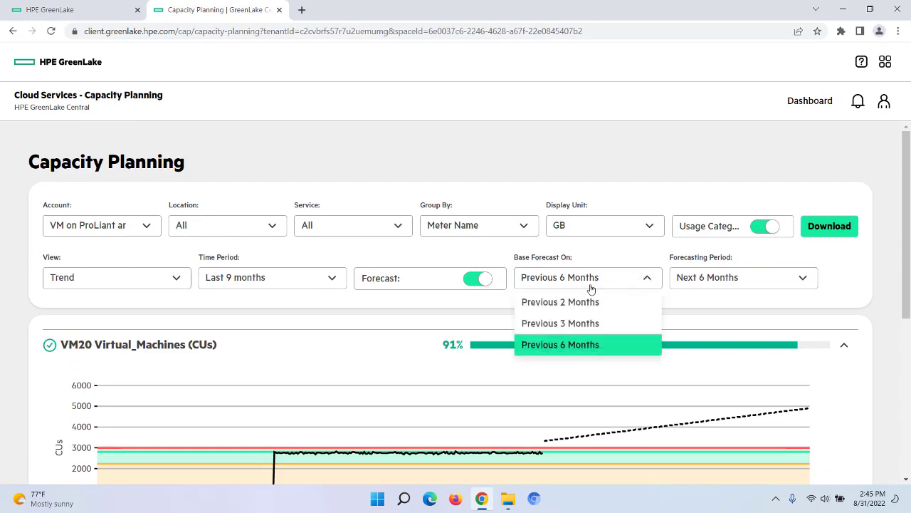
left_click(559, 303)
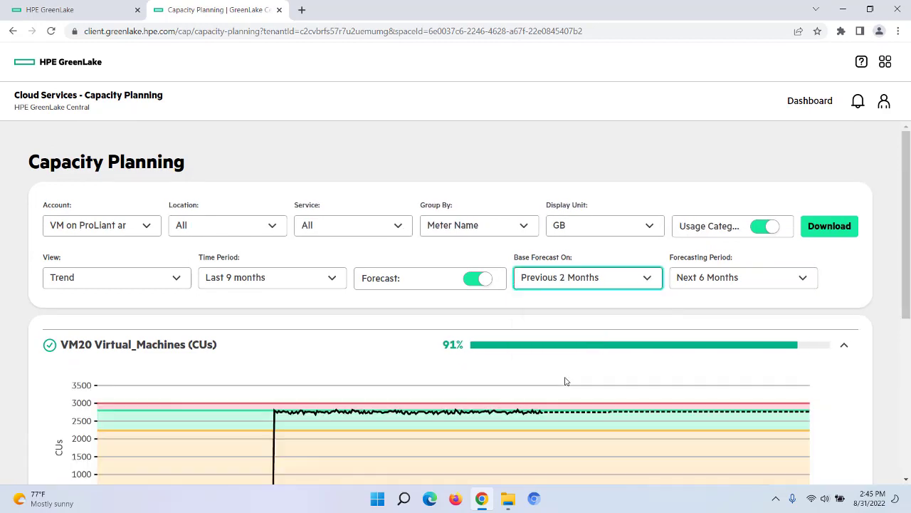
scroll(566, 381, "down", 3)
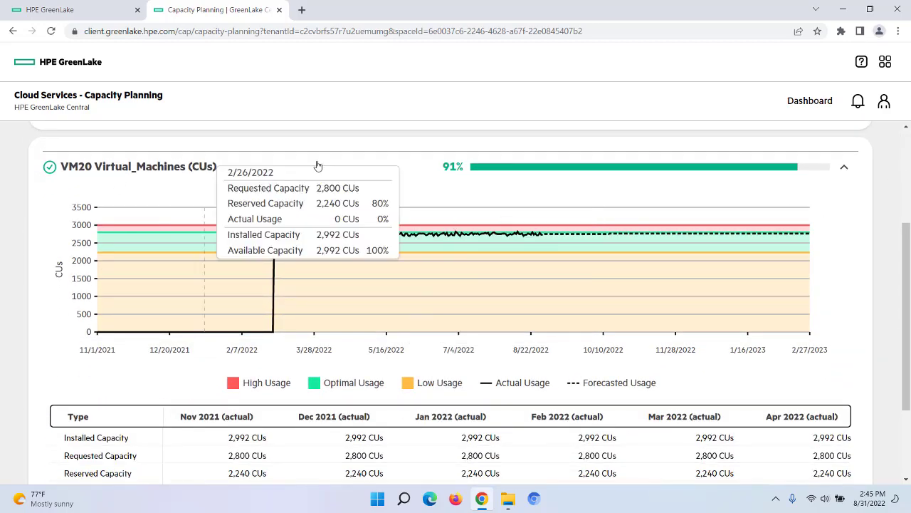
Collapse the VM20 Virtual_Machines section and expand NIMBLE Nimble to review its trend chart and monthly actual and forecast capacity
left_click(844, 168)
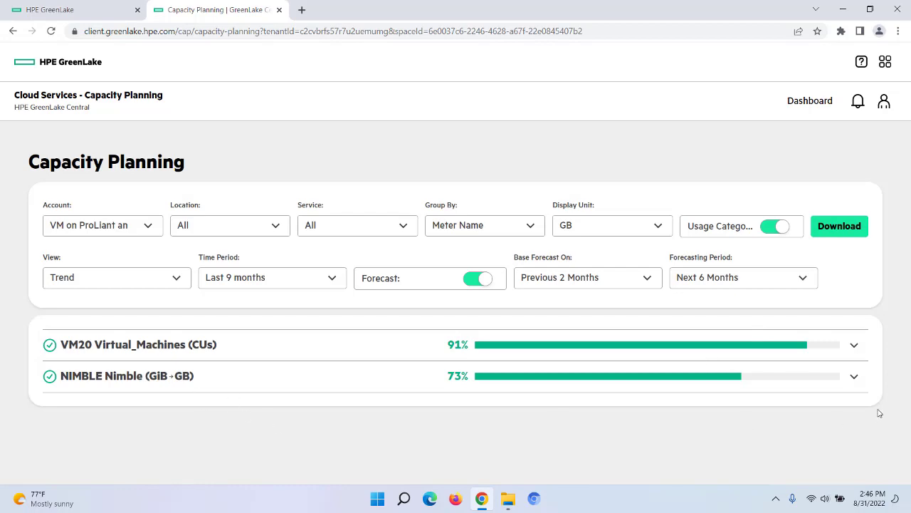
left_click(857, 377)
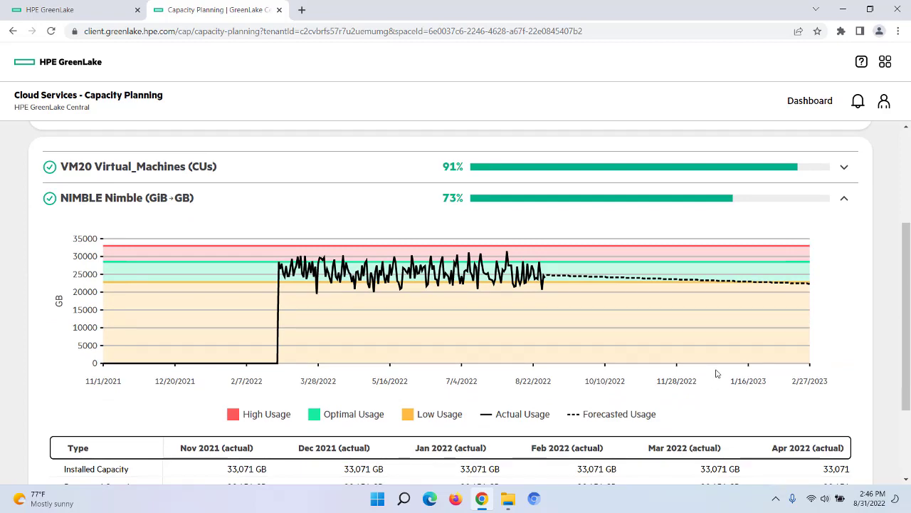
scroll(717, 373, "down", 3)
left_click_drag(368, 427, 636, 431)
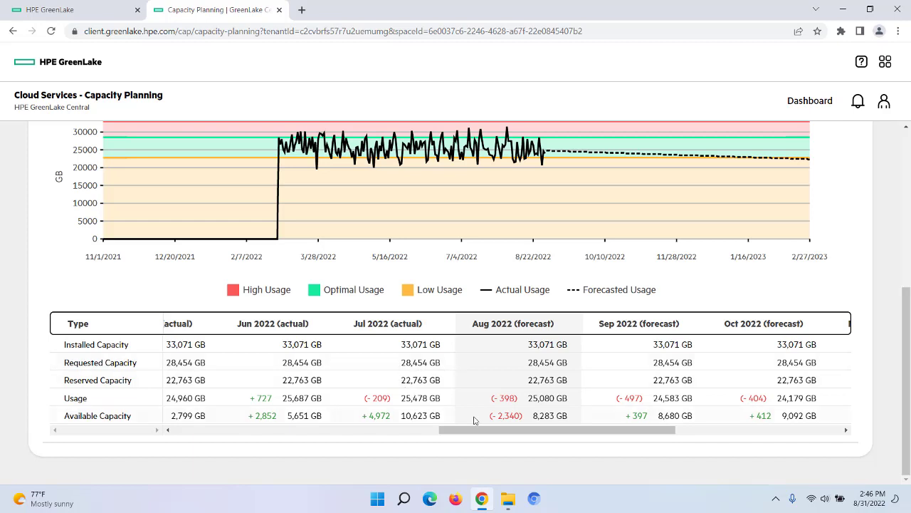
left_click_drag(485, 431, 462, 433)
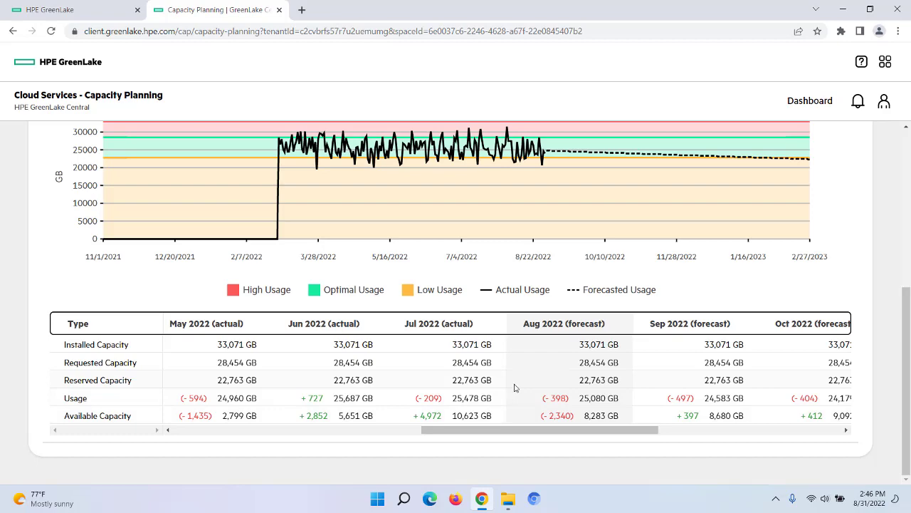
Switch the account to VM on Synergy and Primera Storage (Partner Demo) and inspect the PRIMERA New Custom Tier trend chart
scroll(515, 387, "up", 5)
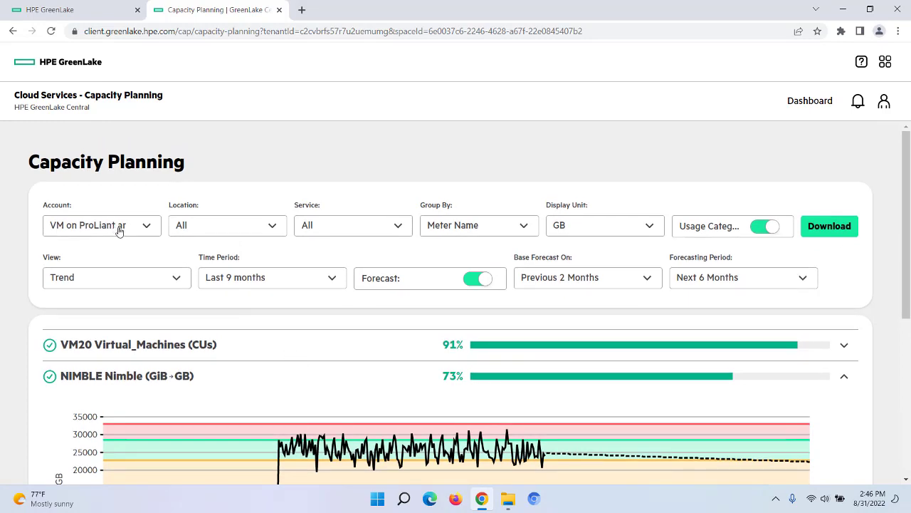
left_click(144, 227)
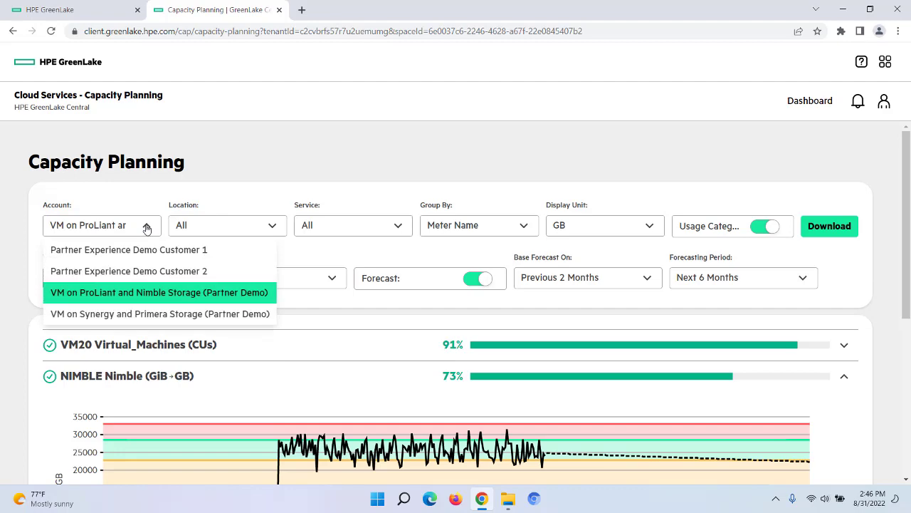
left_click(147, 318)
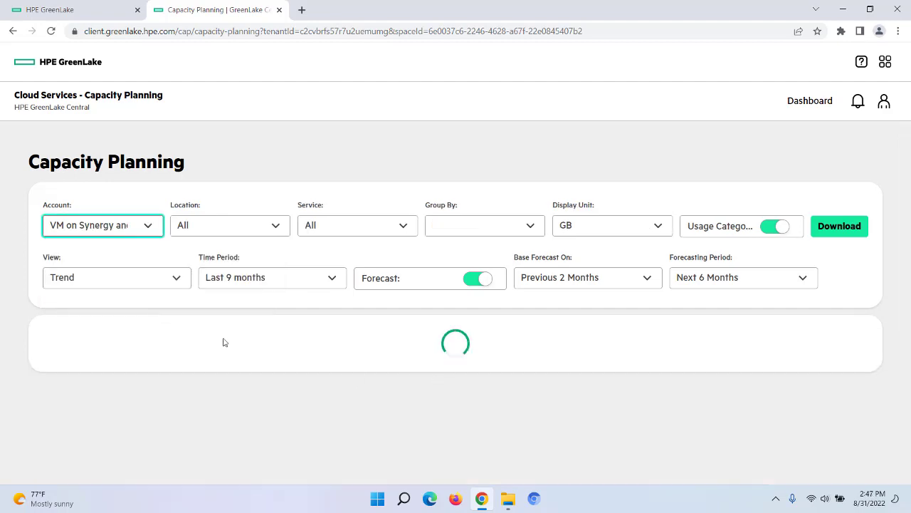
scroll(329, 365, "down", 2)
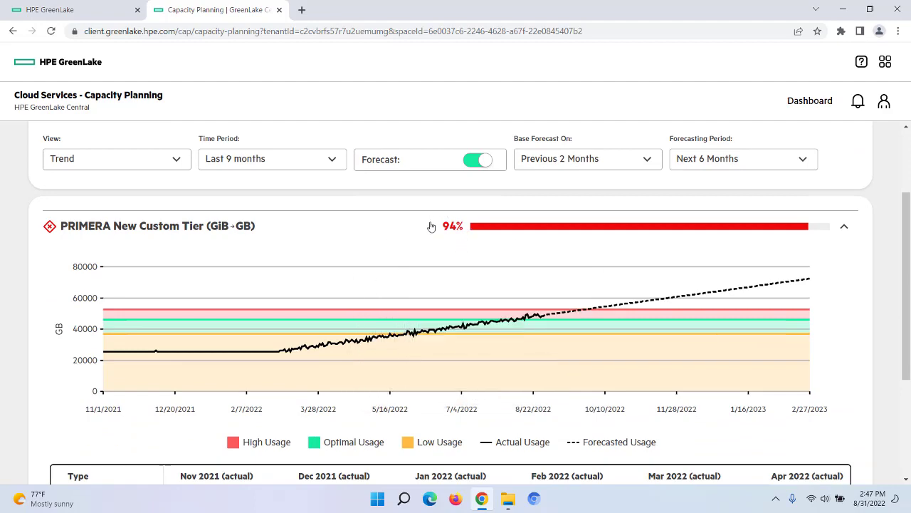
mouse_move(388, 308)
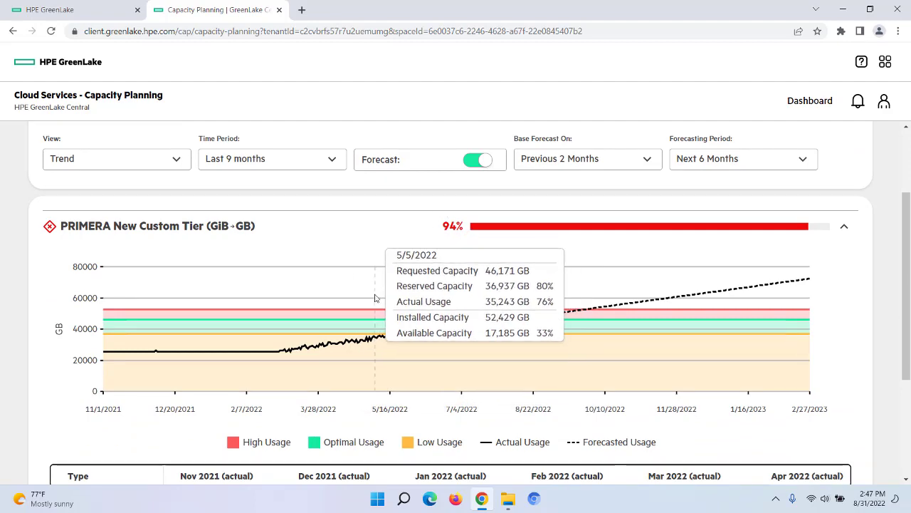
Examine the PRIMERA New Custom Tier monthly table, comparing actual and forecast usage and available capacity through late 2022
scroll(384, 306, "down", 3)
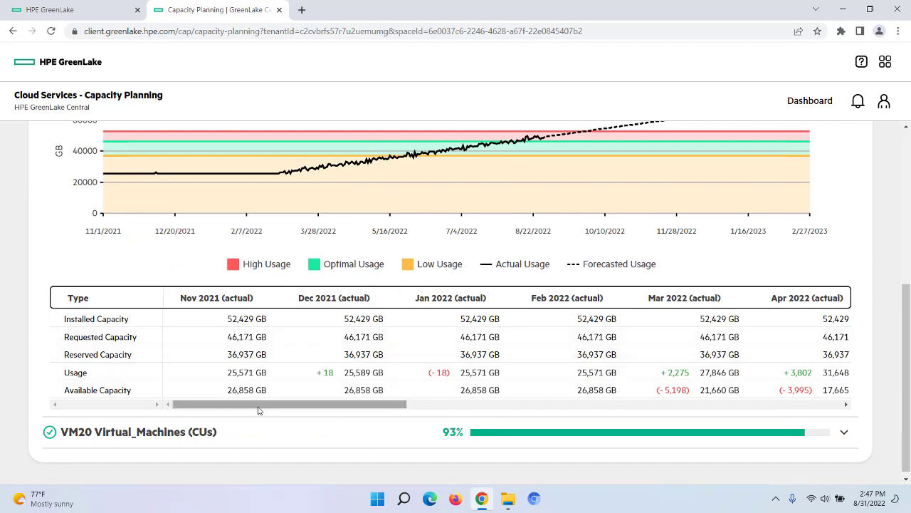
left_click_drag(261, 409, 539, 427)
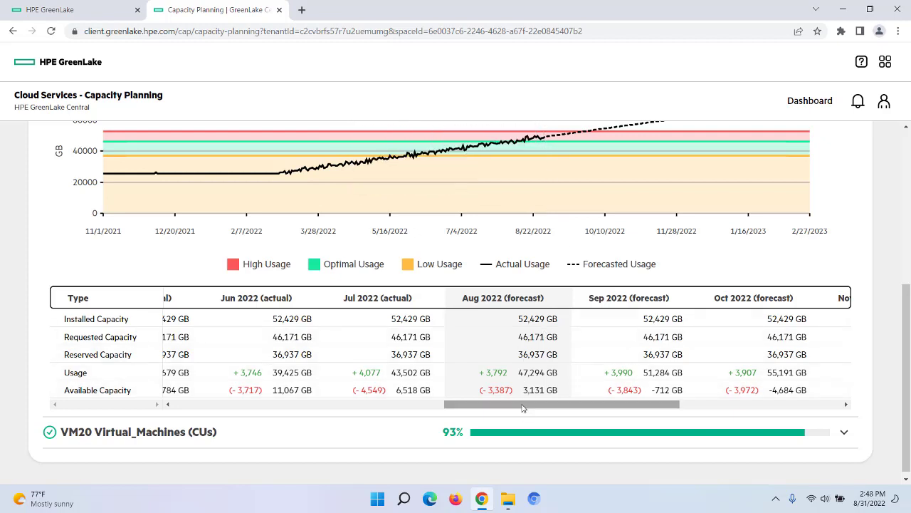
left_click_drag(523, 406, 526, 407)
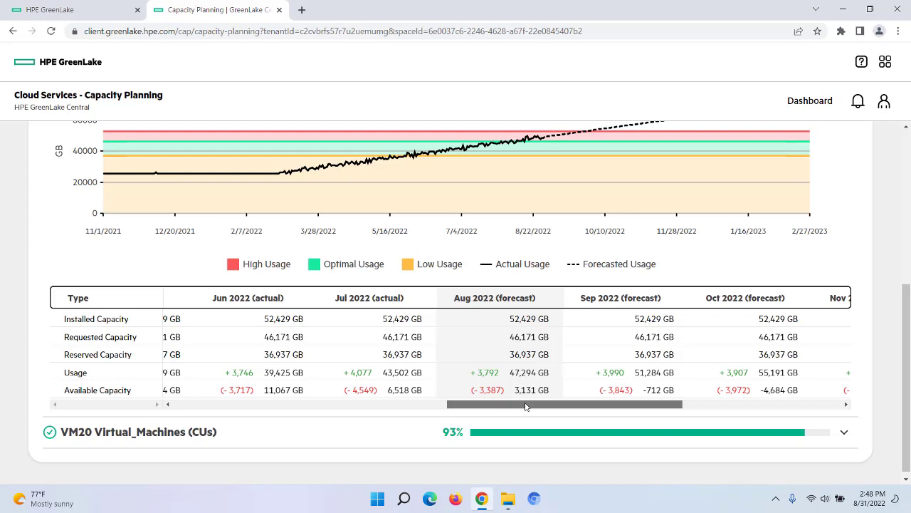
left_click_drag(529, 407, 539, 407)
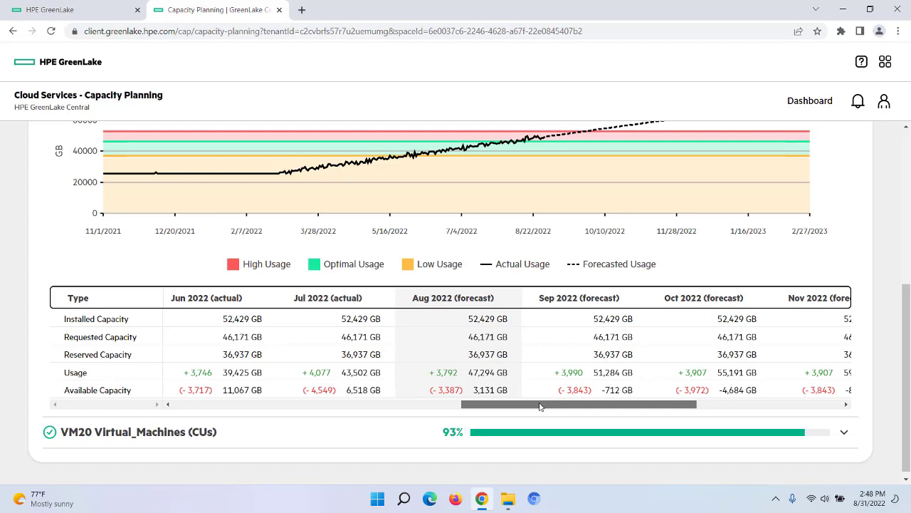
left_click_drag(540, 407, 540, 407)
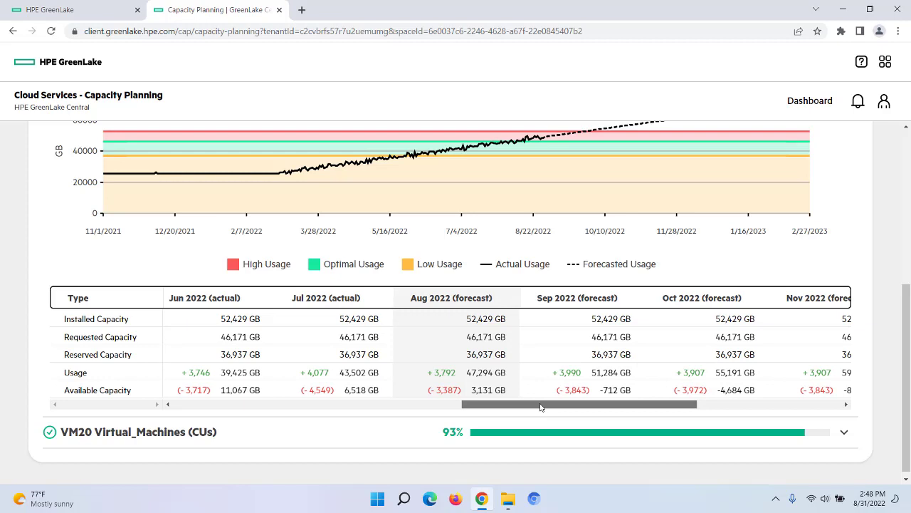
left_click_drag(541, 407, 587, 407)
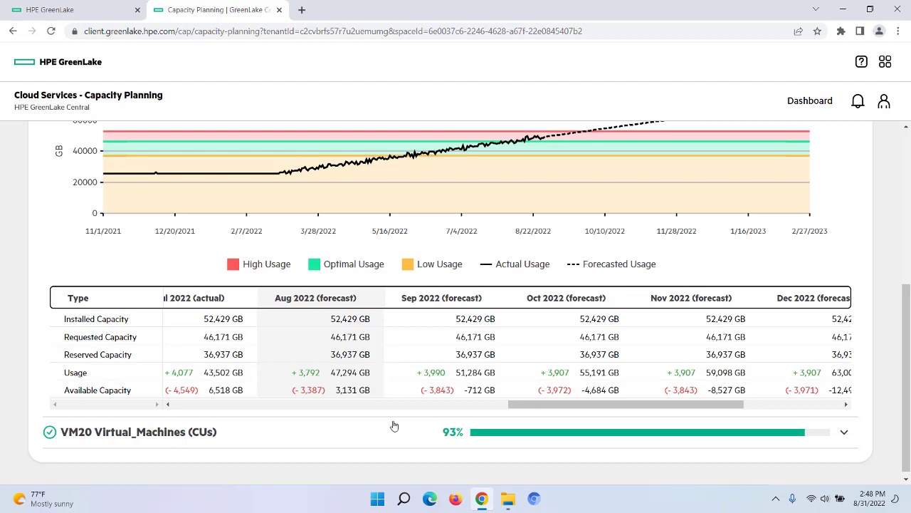
scroll(395, 423, "up", 2)
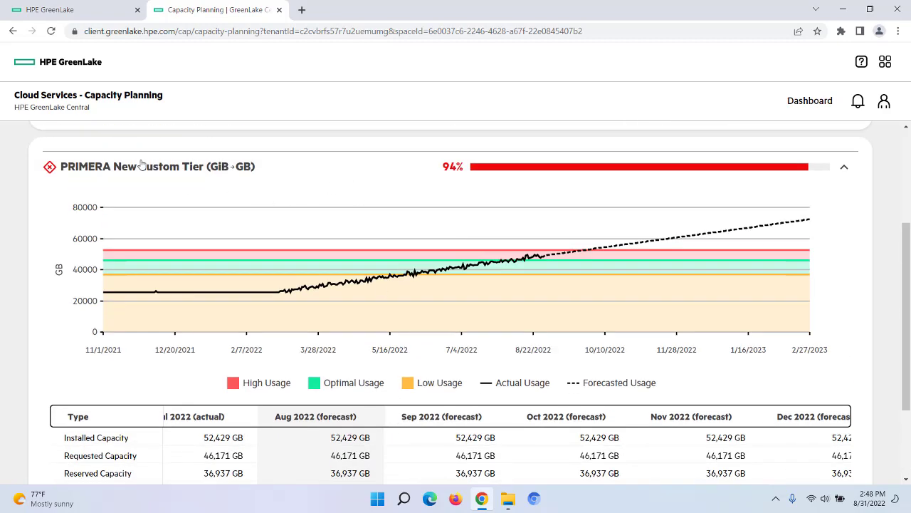
Collapse the PRIMERA New Custom Tier section and expand VM20 Virtual_Machines to inspect the forecasted usage on its trend chart
left_click(846, 173)
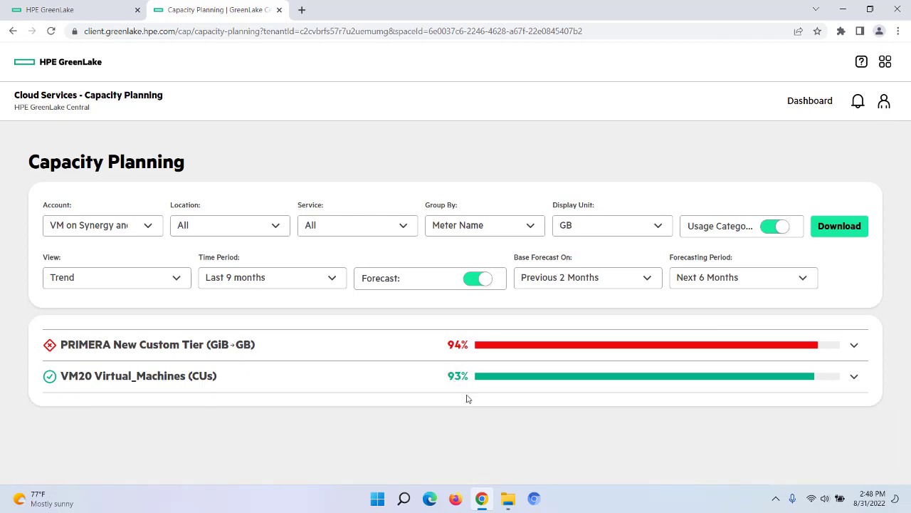
left_click(854, 377)
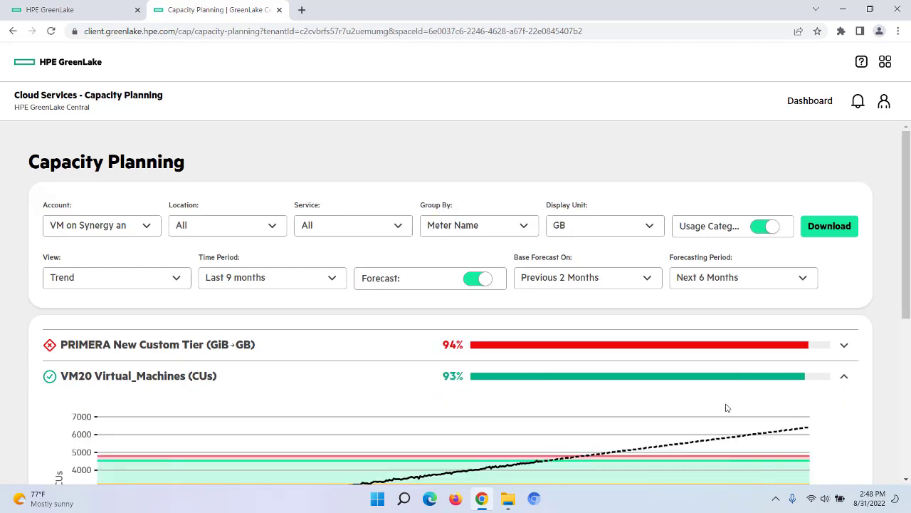
scroll(726, 406, "down", 3)
mouse_move(564, 287)
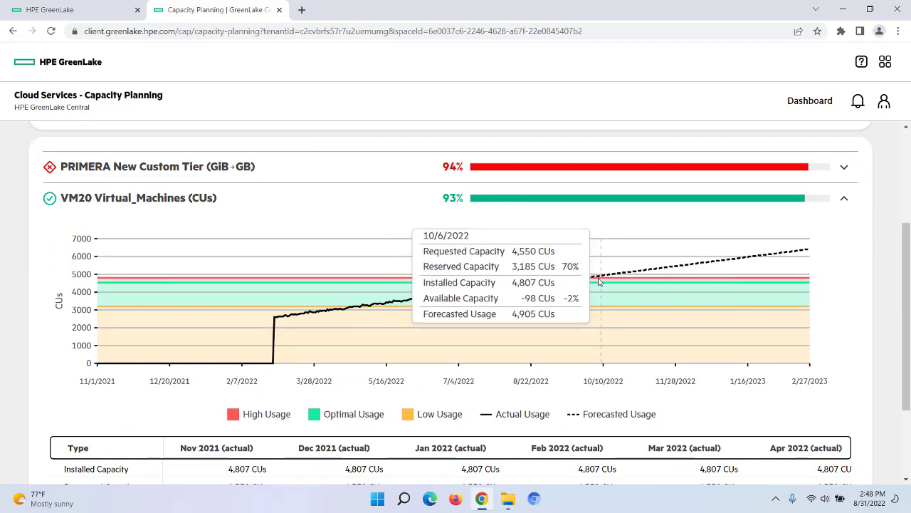
scroll(641, 307, "down", 3)
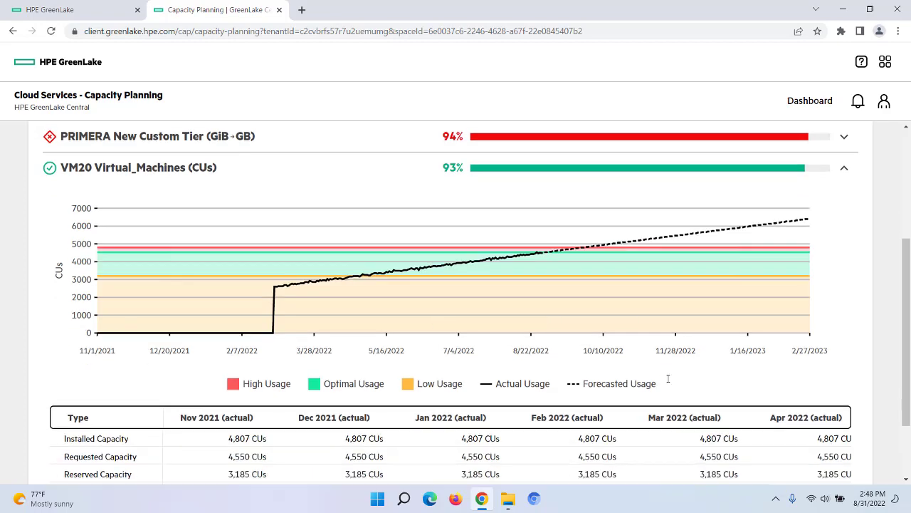
Examine the VM20 Virtual_Machines monthly table, comparing usage and available capacity from June through December 2022
left_click_drag(358, 433, 650, 440)
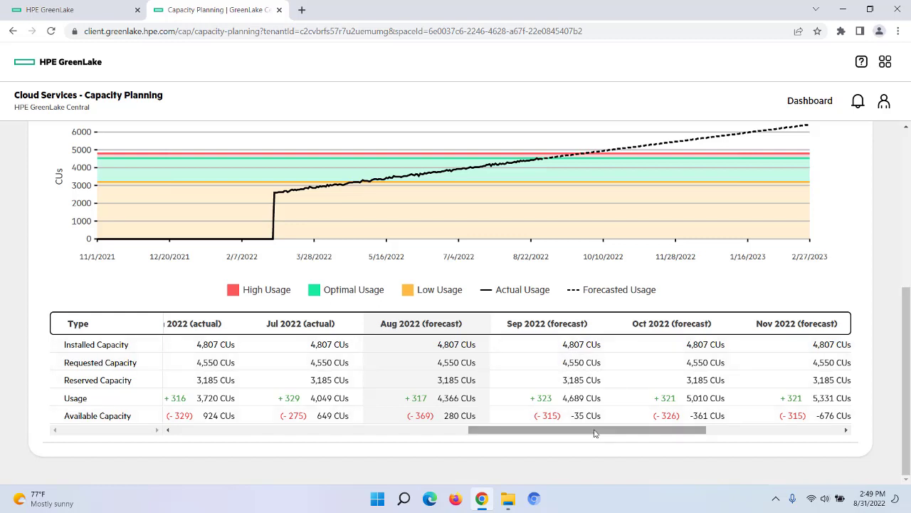
left_click_drag(594, 433, 634, 432)
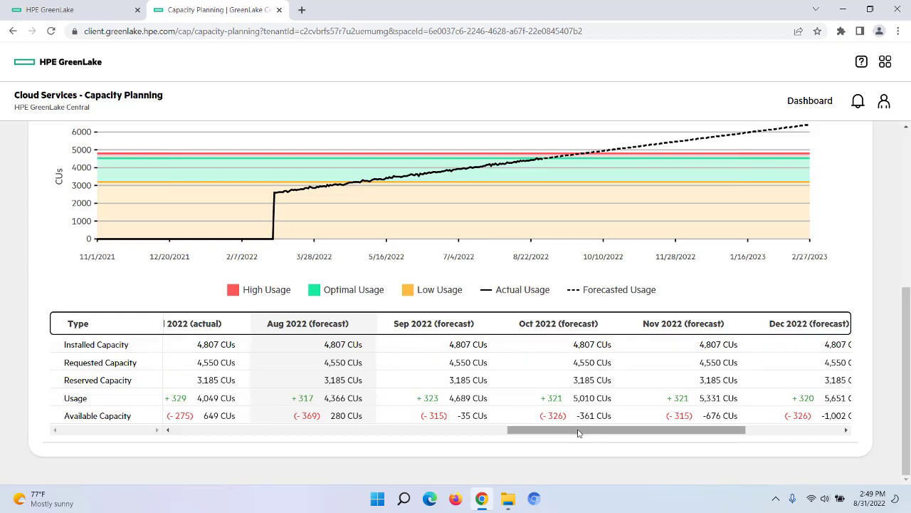
left_click_drag(578, 430, 538, 441)
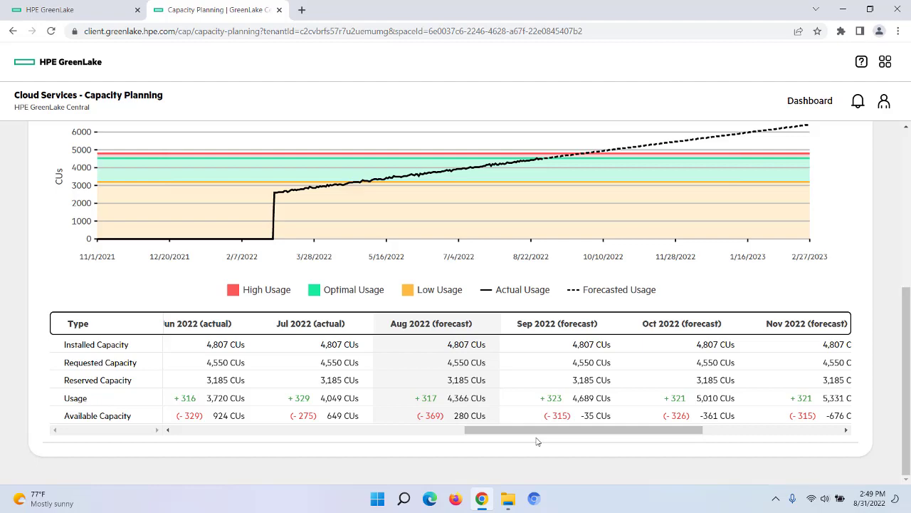
Return to the Dashboard and open the details of the Monthly Charges Summary
scroll(554, 342, "up", 3)
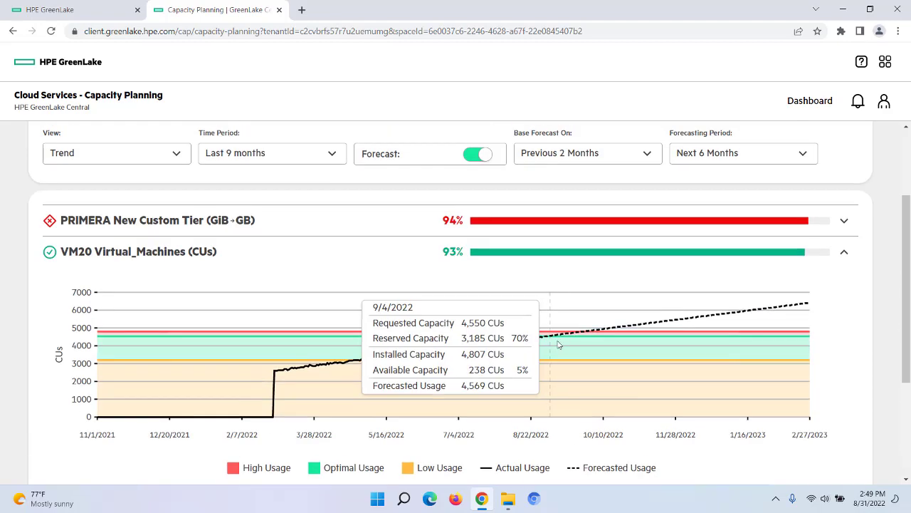
scroll(574, 338, "up", 2)
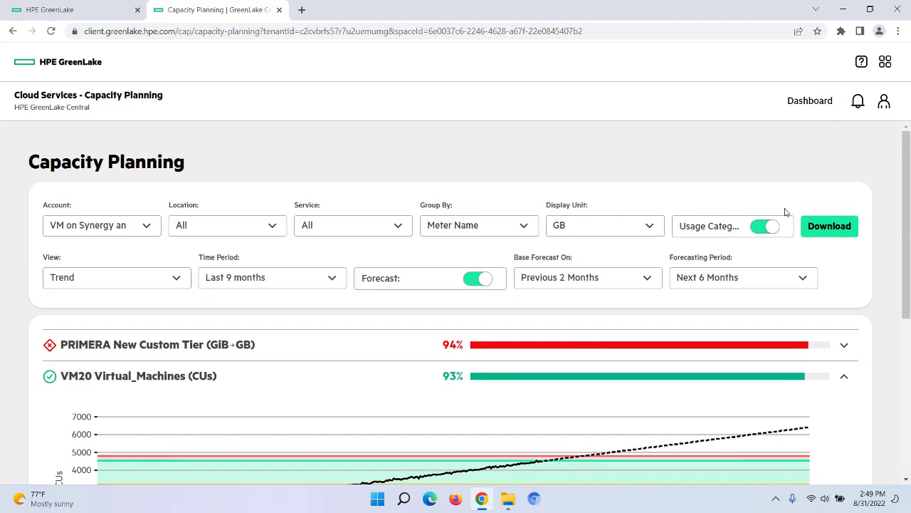
left_click(810, 101)
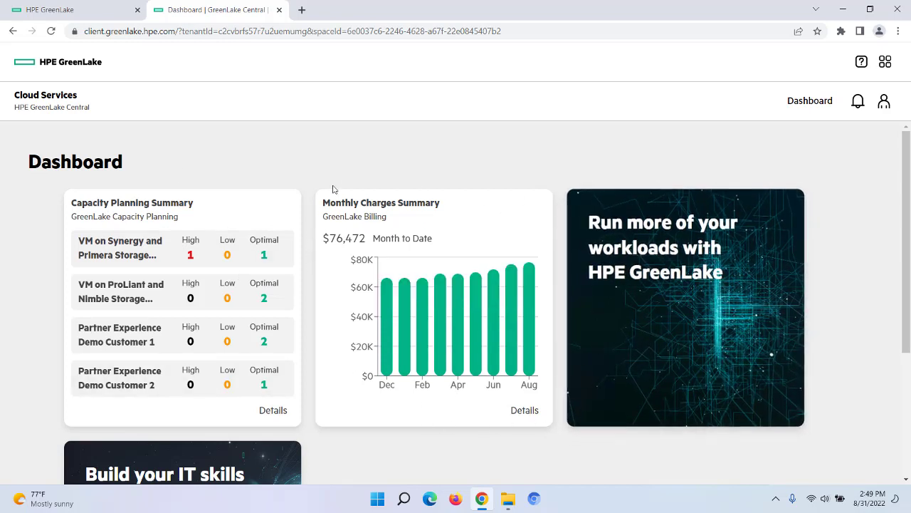
left_click(526, 411)
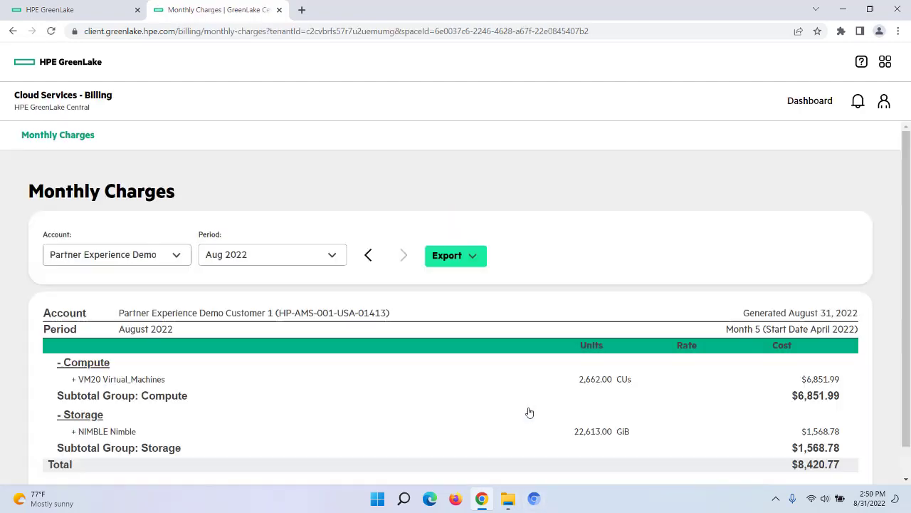
Review the August 2022 Compute and Storage subtotals and the total for Partner Experience Demo Customer 1, highlighting the amounts
scroll(488, 366, "down", 1)
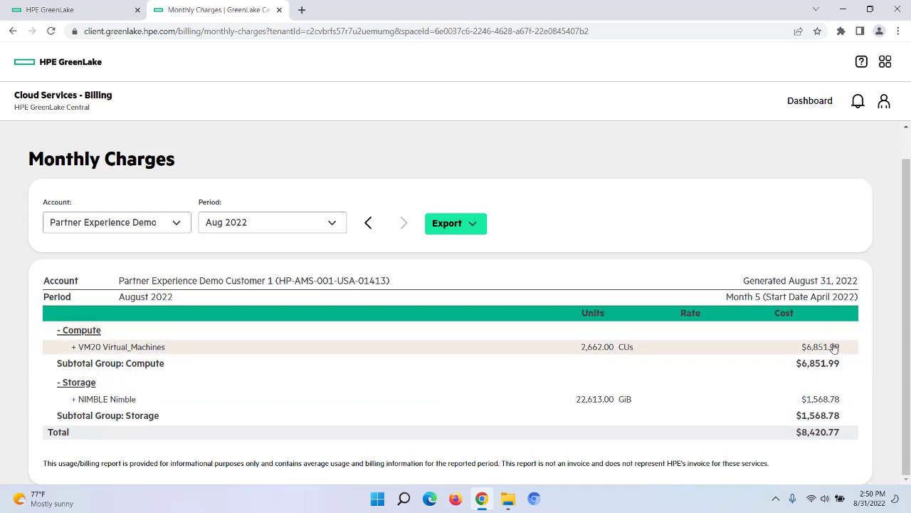
left_click_drag(795, 364, 841, 363)
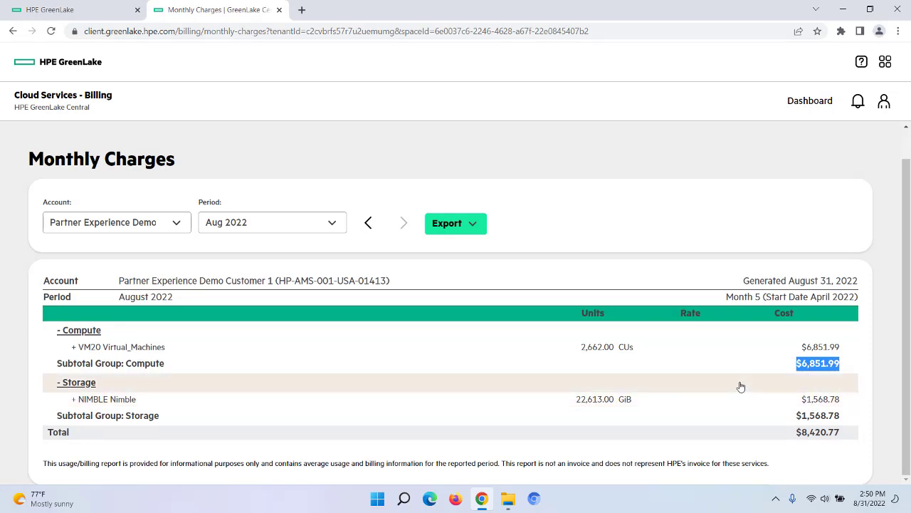
left_click_drag(797, 415, 838, 430)
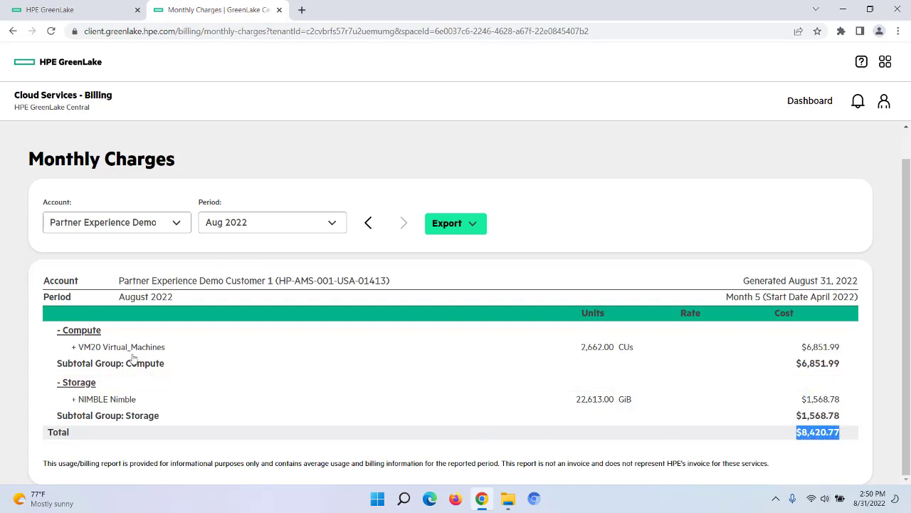
Expand the VM20 Virtual_Machines charges, look through the detailed daily host usage behind Actual Usage, and close the details
left_click(74, 349)
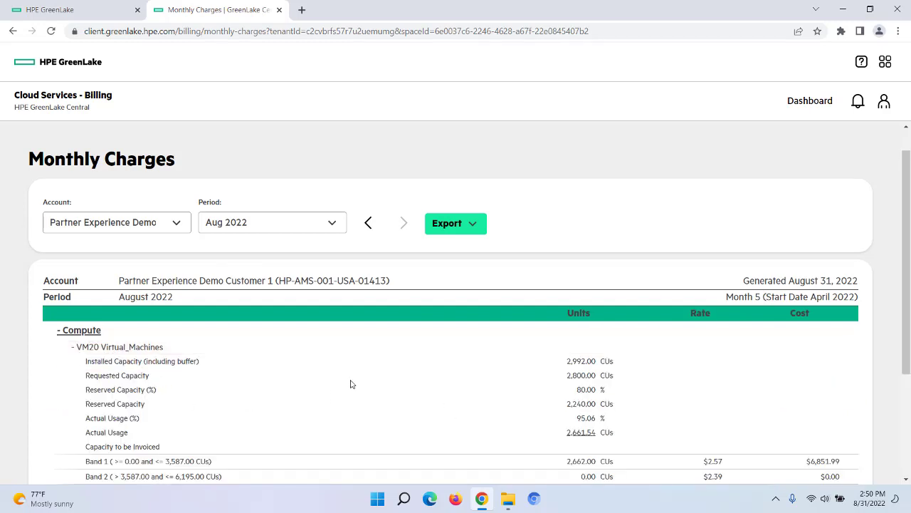
scroll(350, 381, "down", 1)
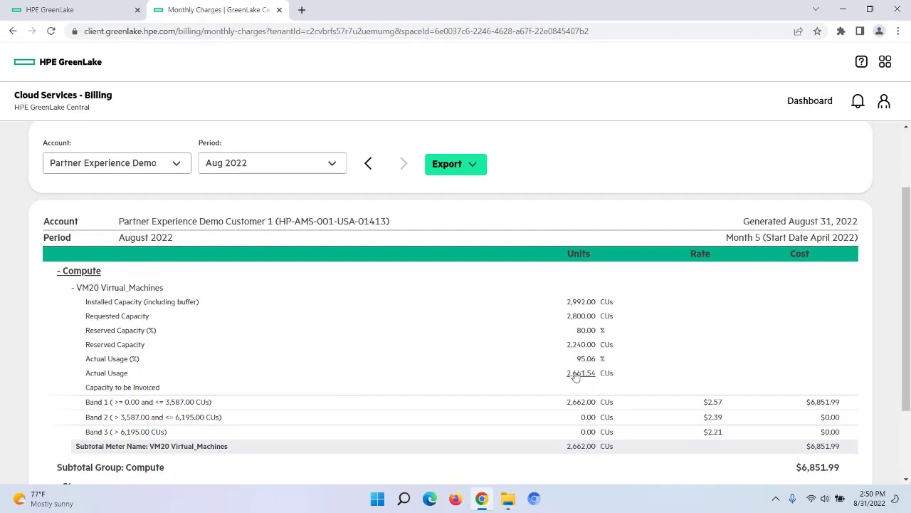
left_click(578, 375)
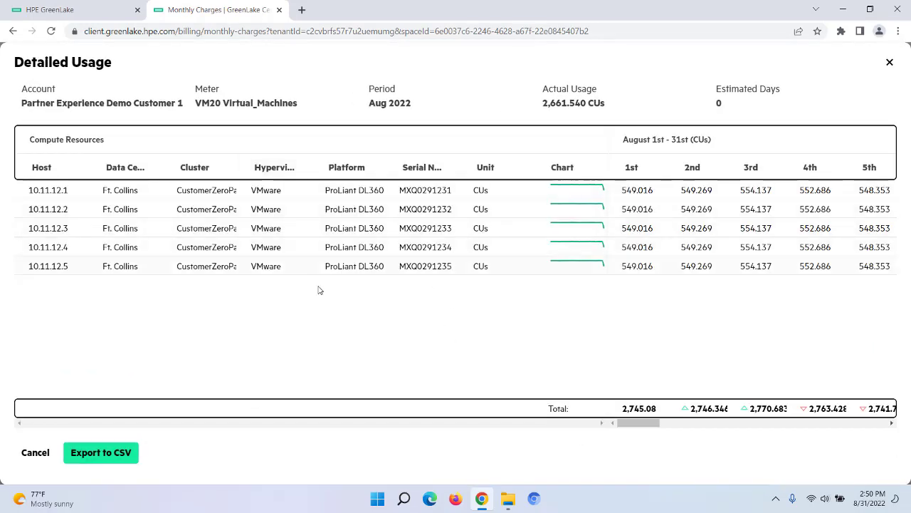
left_click_drag(643, 423, 818, 432)
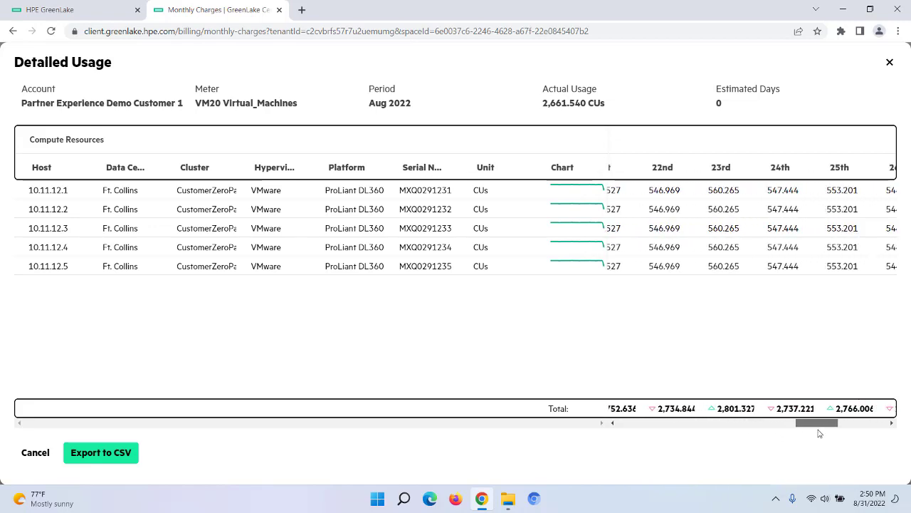
left_click(889, 62)
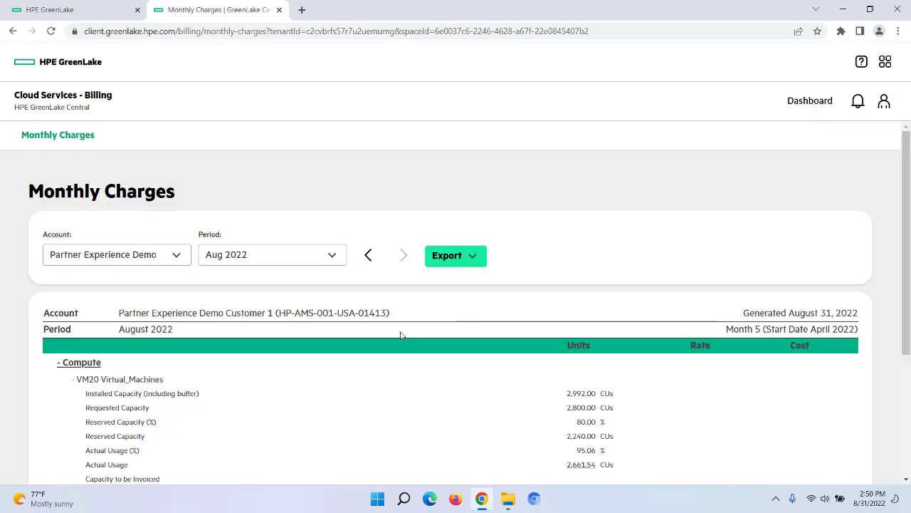
Switch the Monthly Charges account to VM on ProLiant and Nimble Storage (Partner Demo) and view its August 2022 charges
left_click(180, 256)
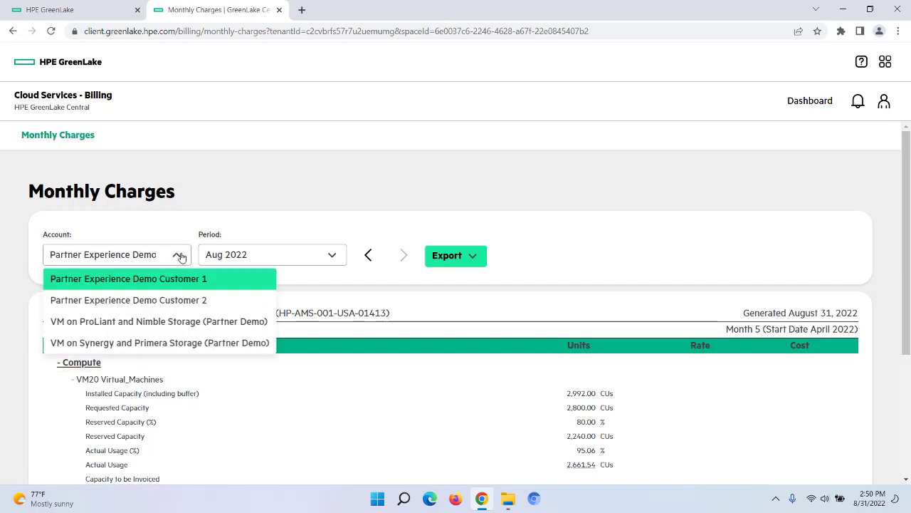
left_click(159, 322)
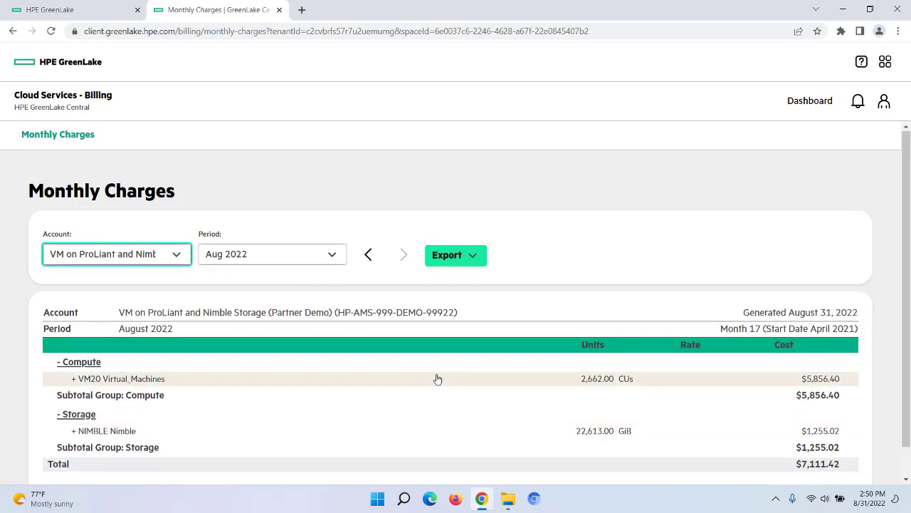
scroll(438, 379, "down", 1)
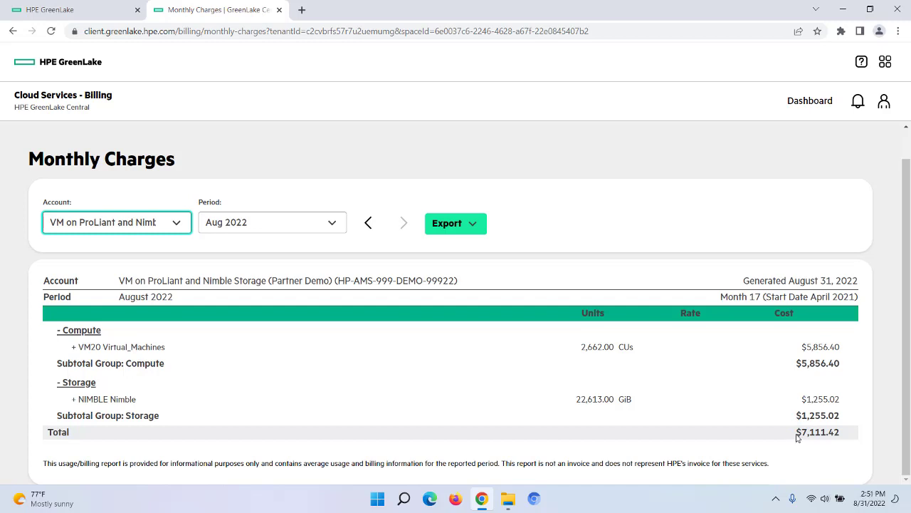
Expand the VM20 Virtual_Machines charges and examine the installed, requested and reserved capacity figures, highlighting each value
left_click(74, 347)
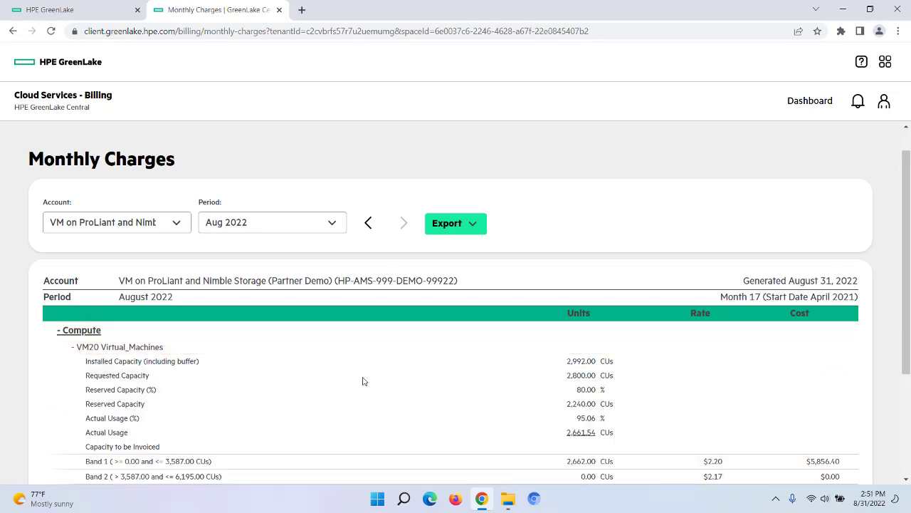
scroll(385, 400, "down", 2)
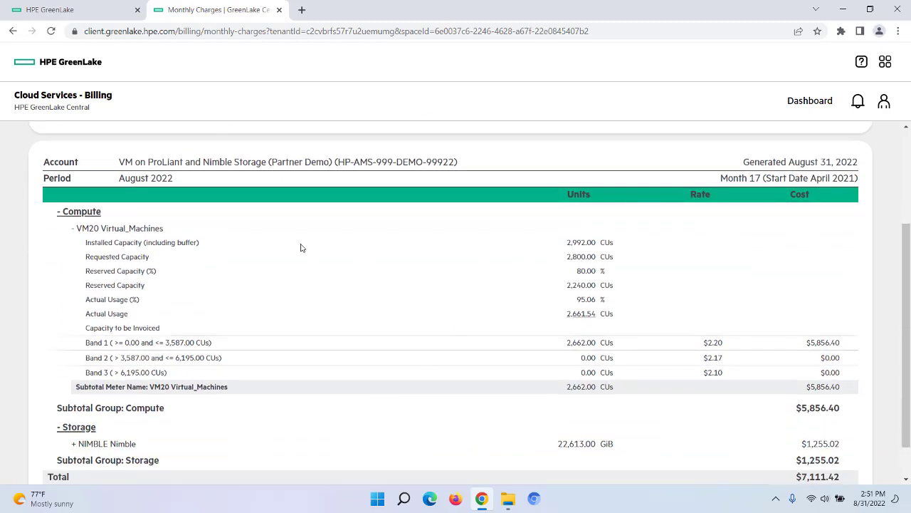
left_click_drag(569, 242, 596, 240)
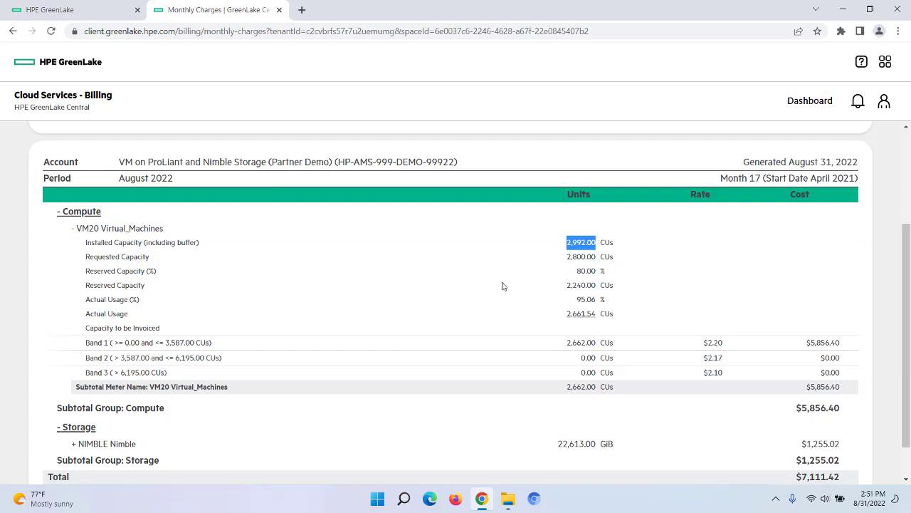
left_click_drag(567, 256, 598, 273)
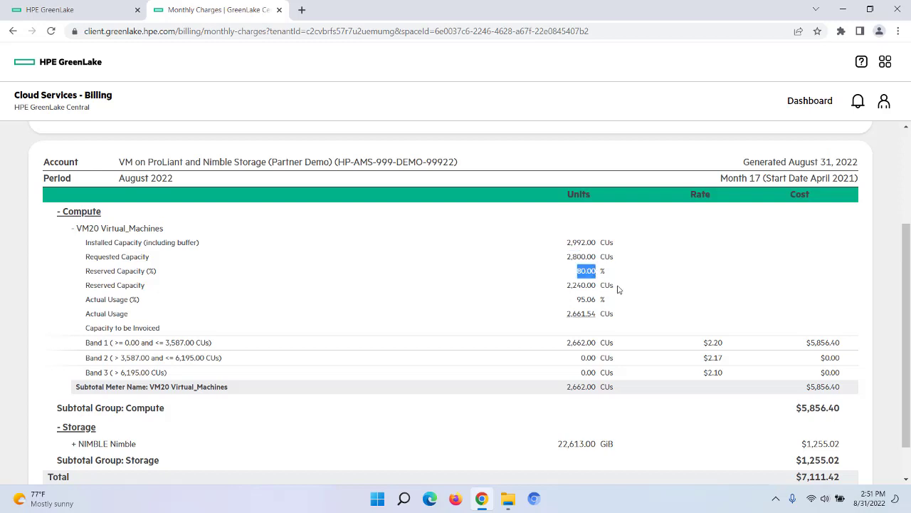
left_click_drag(567, 258, 596, 256)
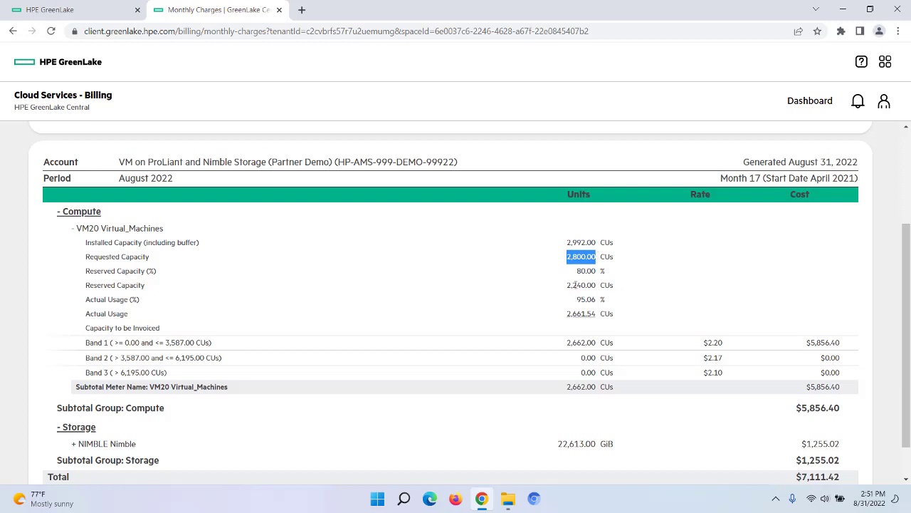
left_click_drag(568, 286, 597, 285)
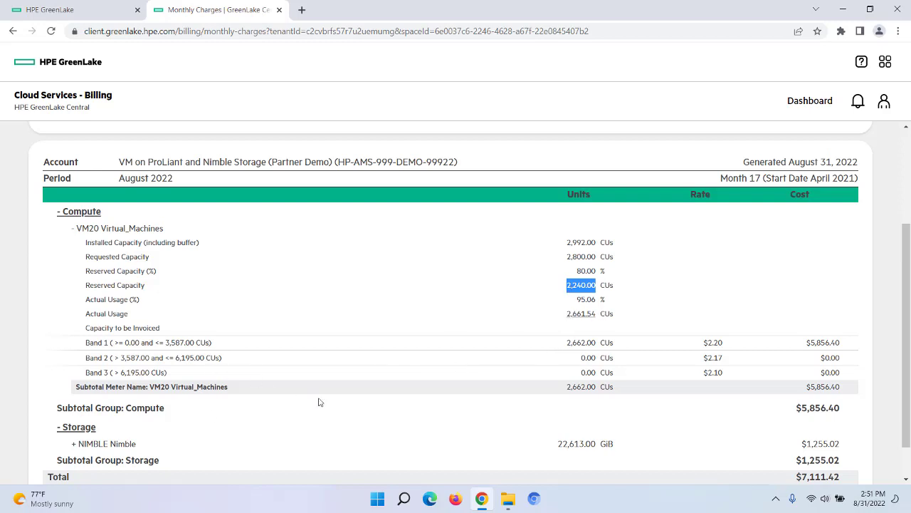
Examine the VM20 Band 1 range, invoiced units, rate and cost, along with the Compute group subtotal
left_click_drag(124, 343, 210, 341)
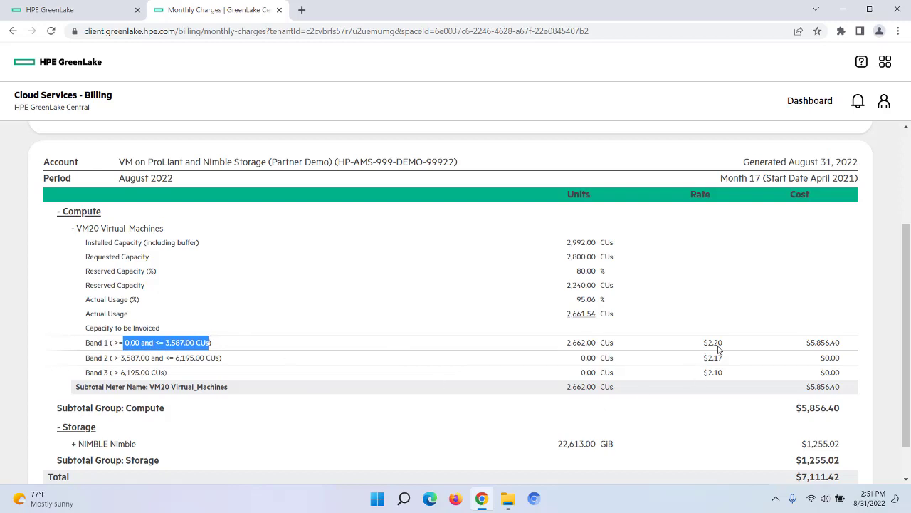
left_click_drag(567, 343, 597, 343)
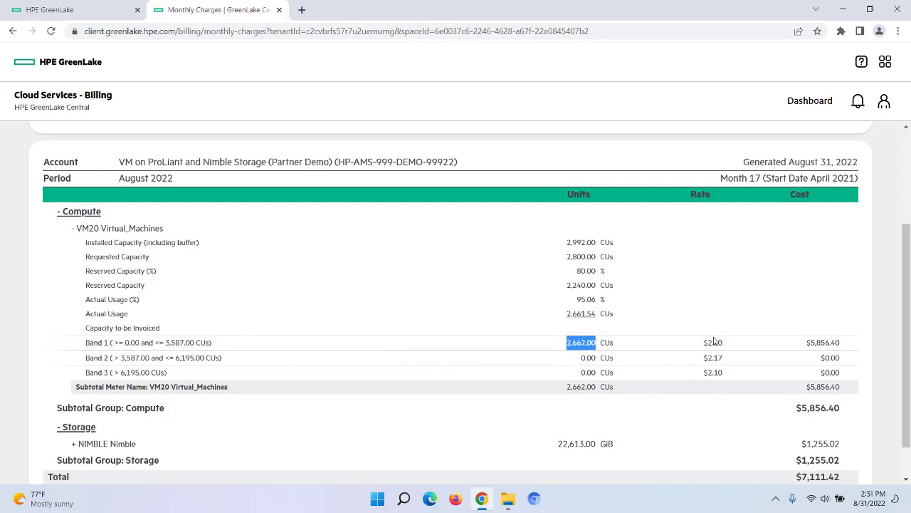
left_click_drag(704, 344, 722, 343)
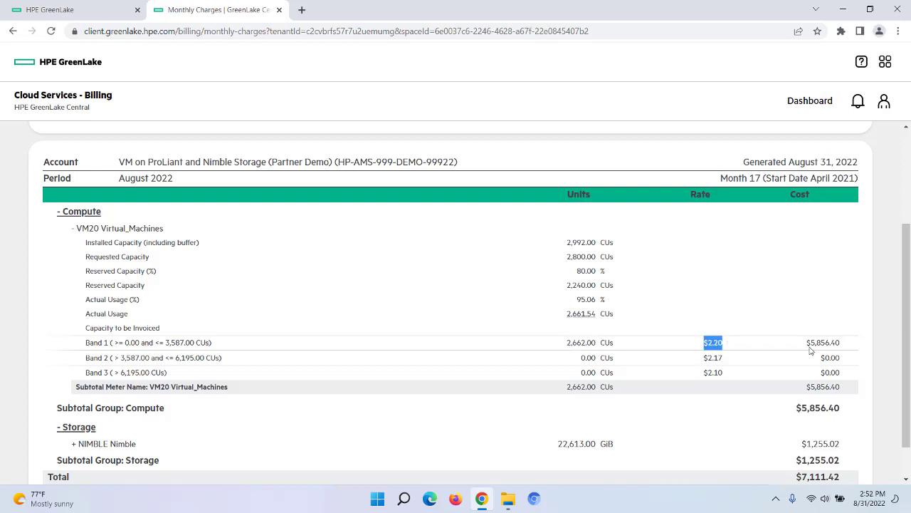
left_click_drag(809, 343, 843, 344)
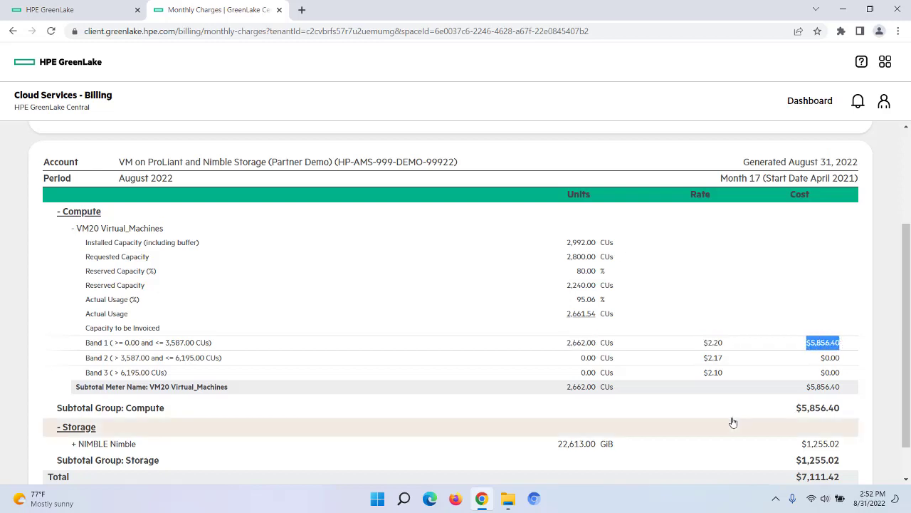
left_click_drag(800, 408, 844, 409)
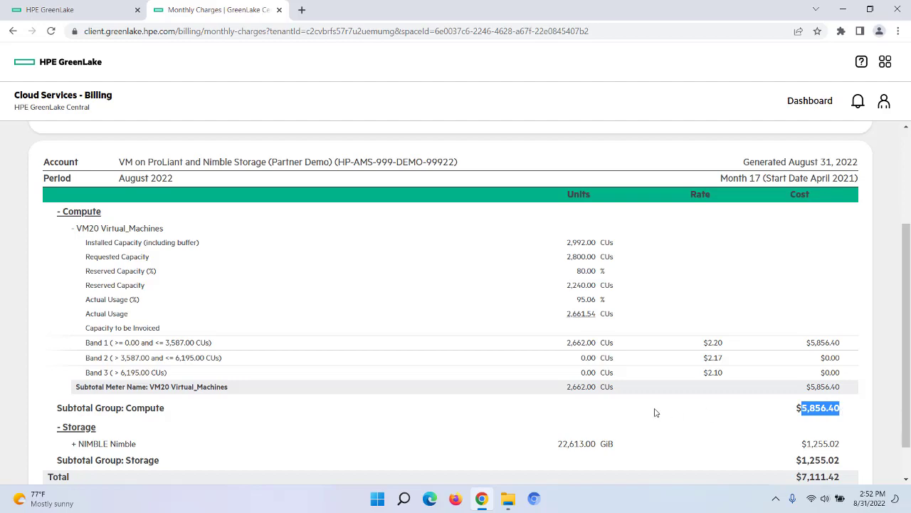
Expand the NIMBLE Nimble charges under Storage and view their capacity, usage and band pricing breakdown
scroll(650, 411, "down", 1)
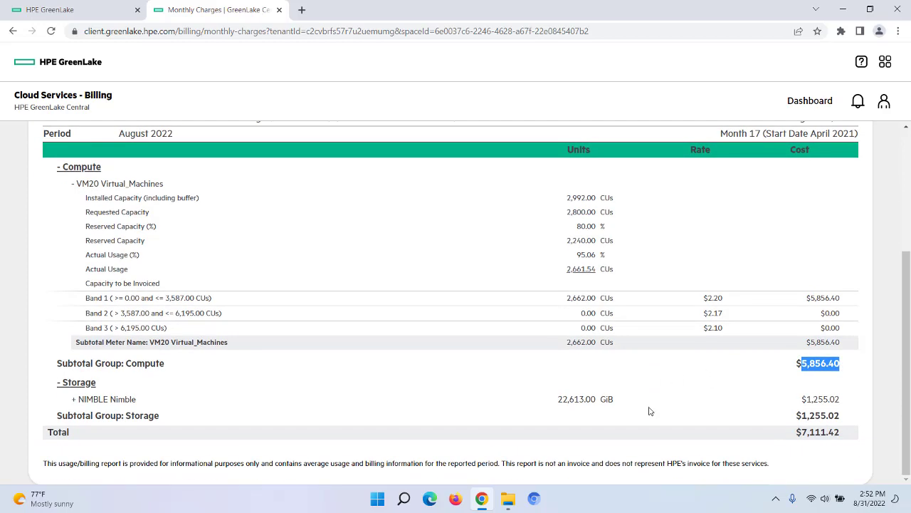
left_click(74, 400)
scroll(429, 387, "down", 3)
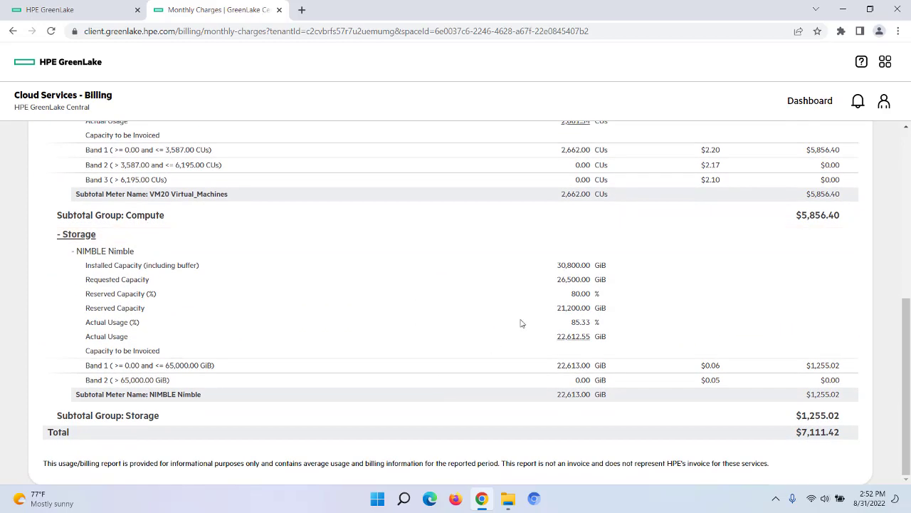
Examine the NIMBLE Nimble capacity figures down to the reserved capacity, and highlight its Band 1 range
left_click_drag(558, 267, 591, 311)
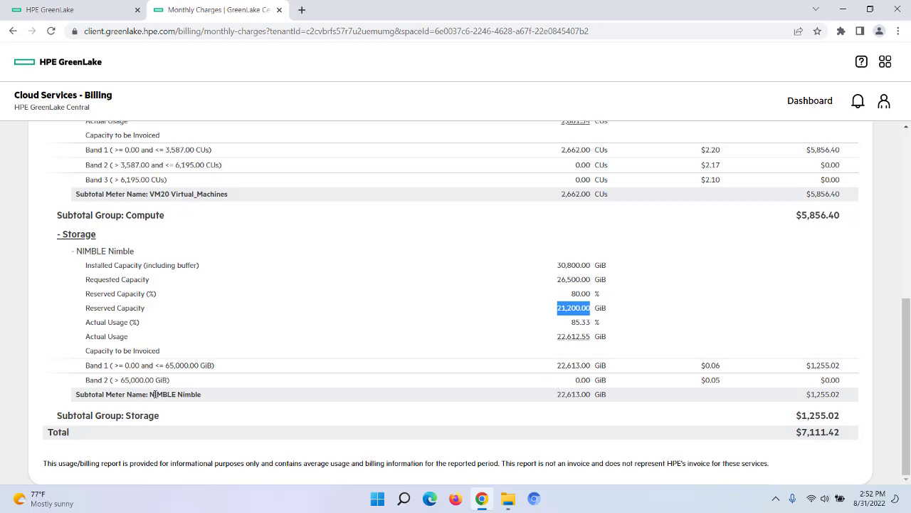
left_click_drag(87, 366, 228, 371)
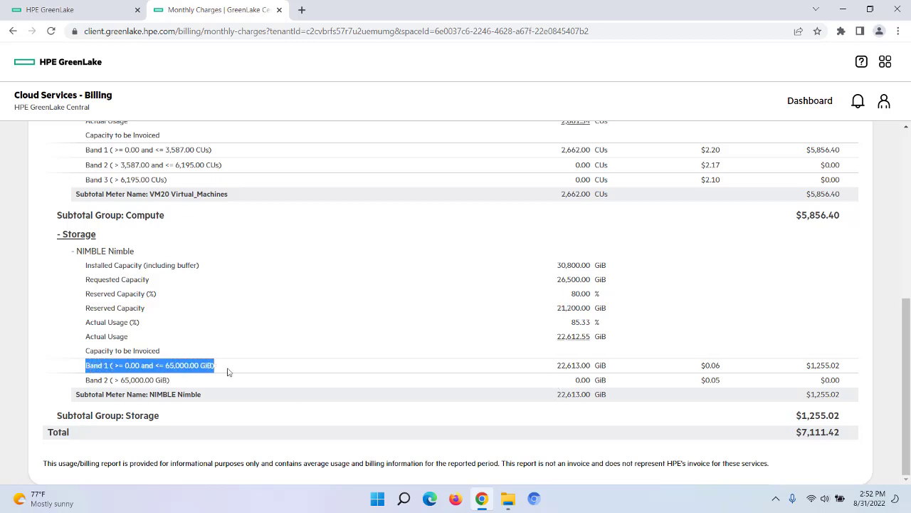
Switch the Monthly Charges account to VM on Synergy and Primera Storage (Partner Demo) and view its August 2022 charges
scroll(305, 364, "up", 5)
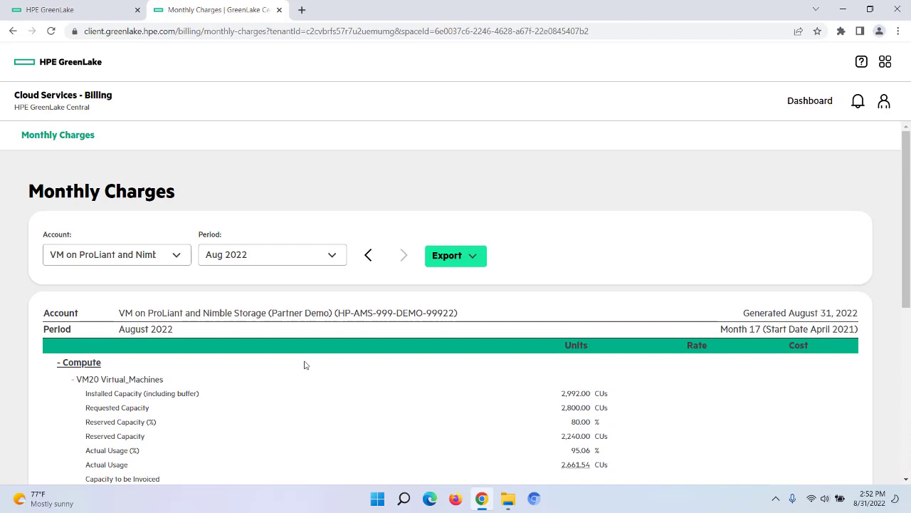
left_click(178, 257)
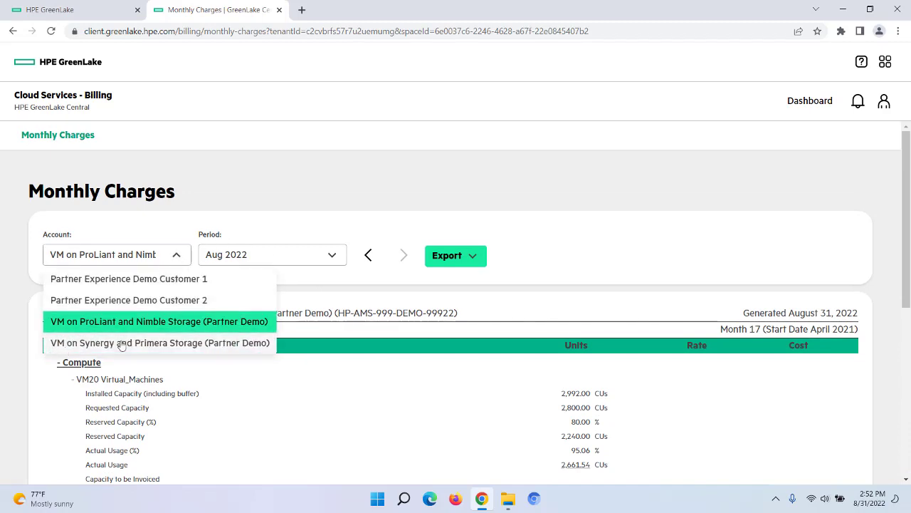
left_click(147, 344)
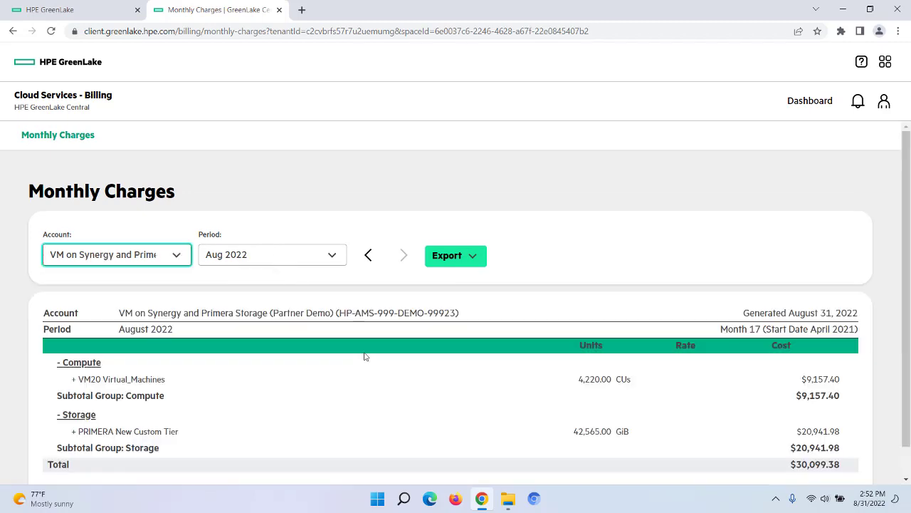
scroll(385, 366, "down", 1)
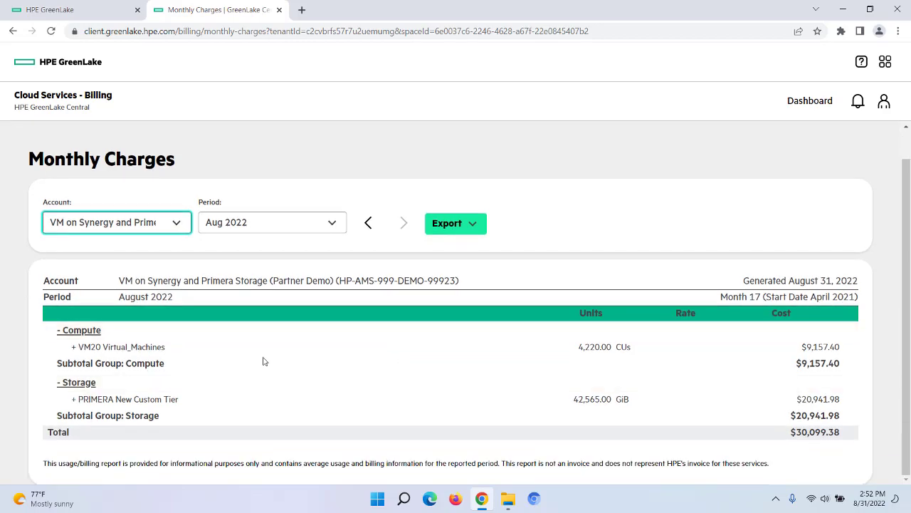
Expand the VM20 Virtual_Machines charges under Compute and highlight the requested and reserved capacity figures
left_click(74, 347)
scroll(438, 387, "down", 1)
scroll(438, 388, "down", 1)
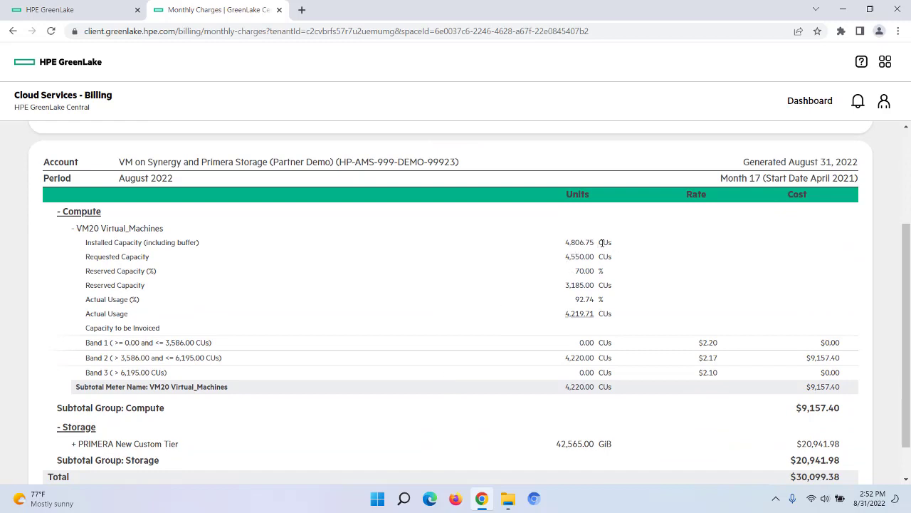
left_click_drag(566, 258, 592, 285)
Examine the VM20 Band 2 range, invoiced units, rate and cost, along with the Compute group subtotal, highlighting each value
left_click_drag(87, 357, 226, 360)
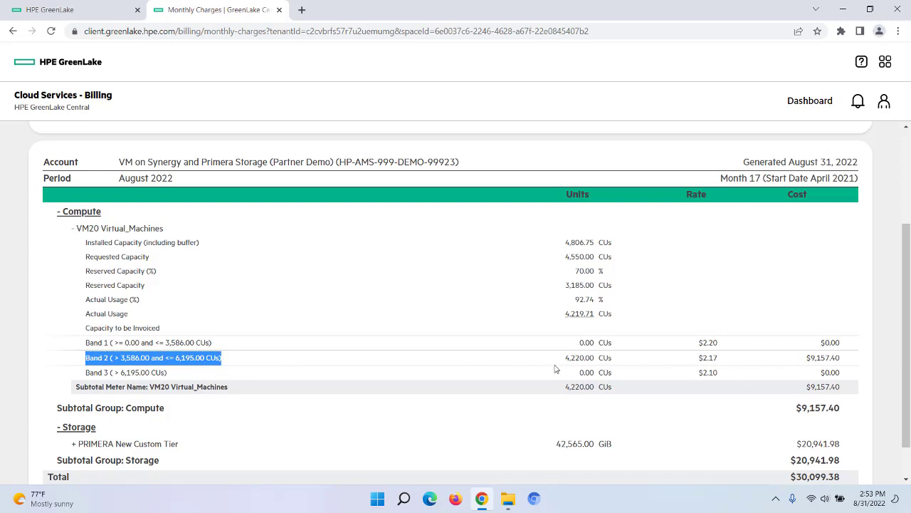
left_click_drag(564, 358, 598, 358)
left_click_drag(698, 358, 741, 359)
left_click_drag(806, 361, 846, 361)
left_click_drag(796, 407, 834, 407)
Expand the PRIMERA New Custom Tier charges under Storage and highlight the requested and reserved capacity figures
scroll(680, 420, "down", 1)
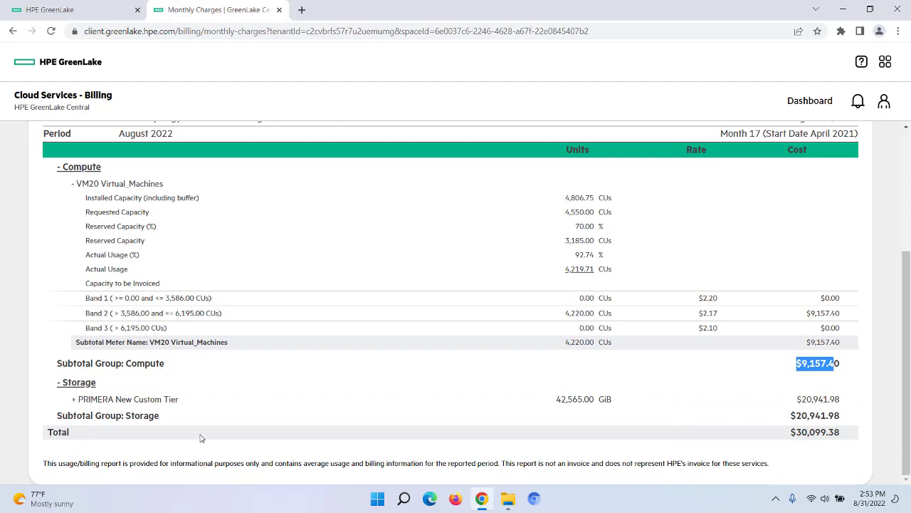
left_click(74, 399)
scroll(436, 398, "down", 2)
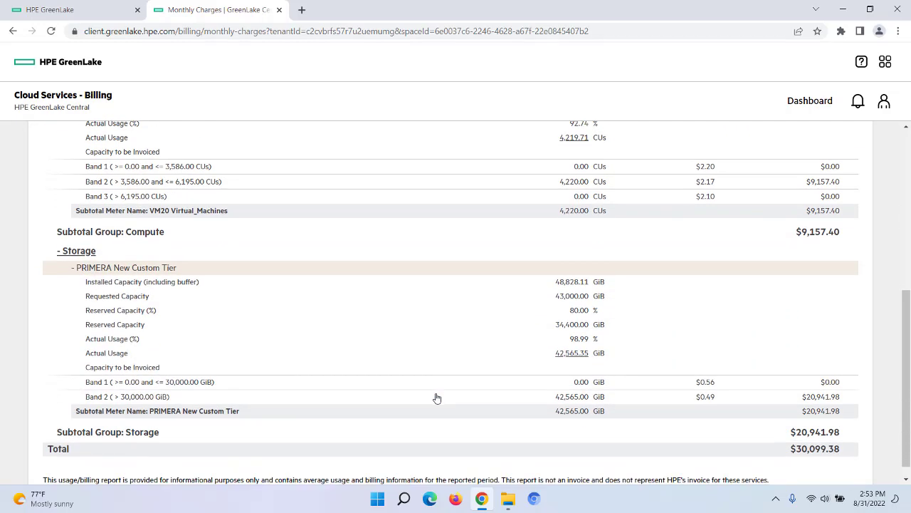
scroll(437, 398, "down", 1)
left_click_drag(557, 266, 591, 281)
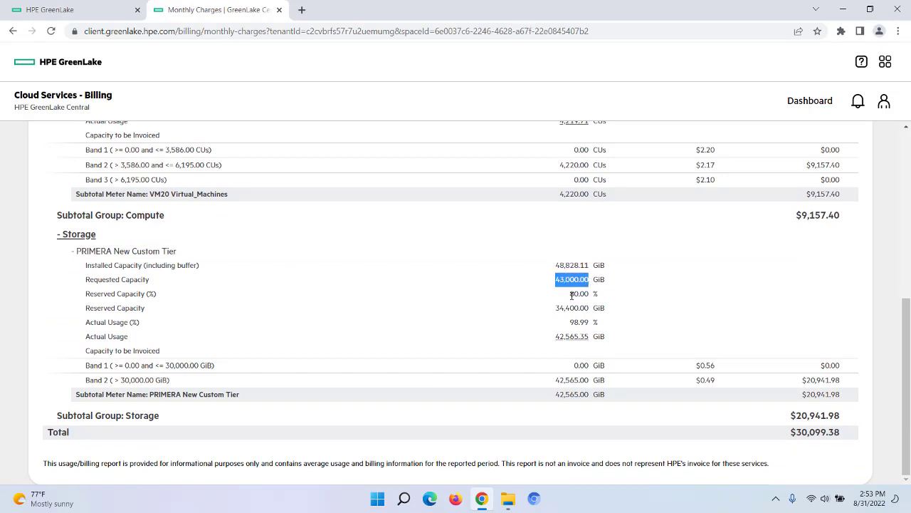
left_click_drag(558, 308, 589, 309)
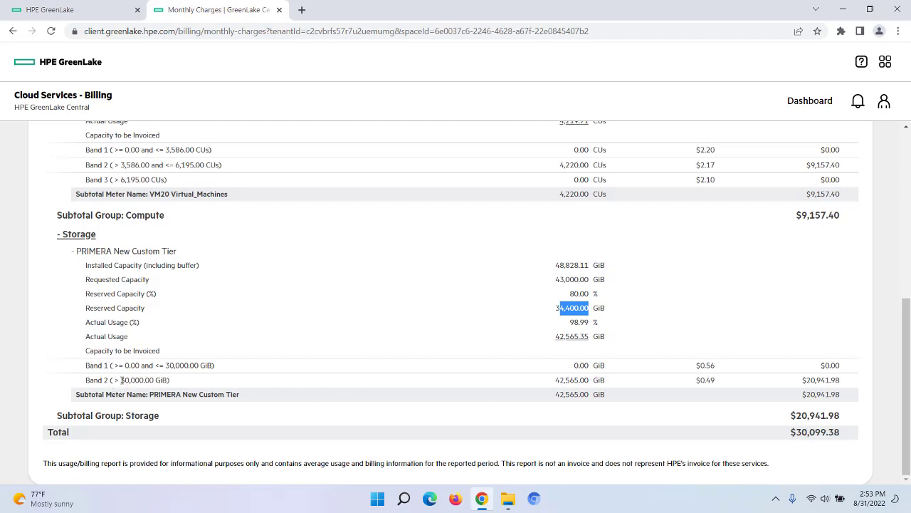
Examine the PRIMERA Band 2 threshold, invoiced units, rate and cost, plus the Compute subtotal and the overall total
left_click_drag(122, 379, 168, 381)
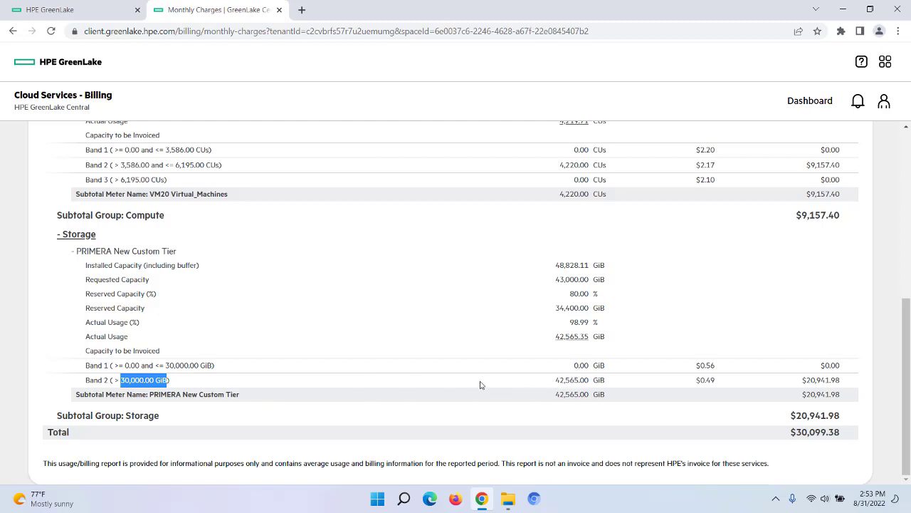
left_click_drag(556, 380, 597, 378)
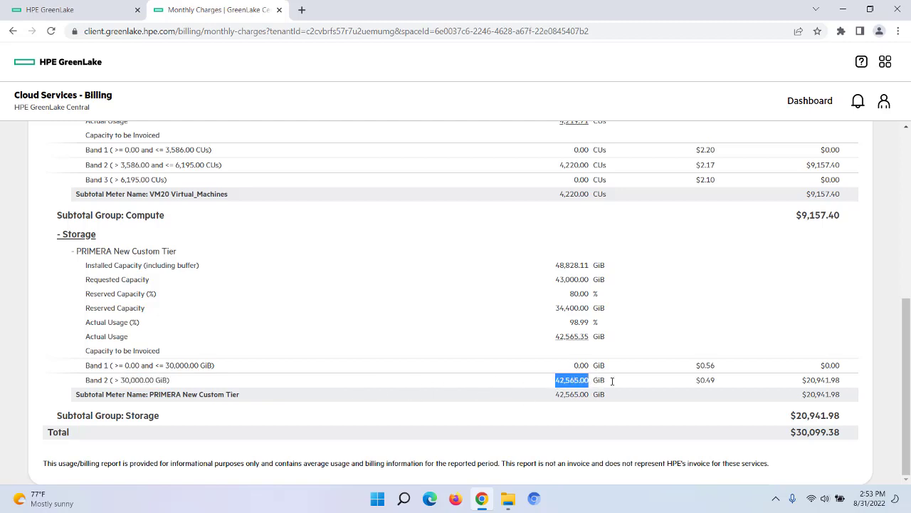
left_click_drag(695, 380, 717, 381)
left_click_drag(804, 380, 834, 380)
left_click_drag(797, 214, 841, 215)
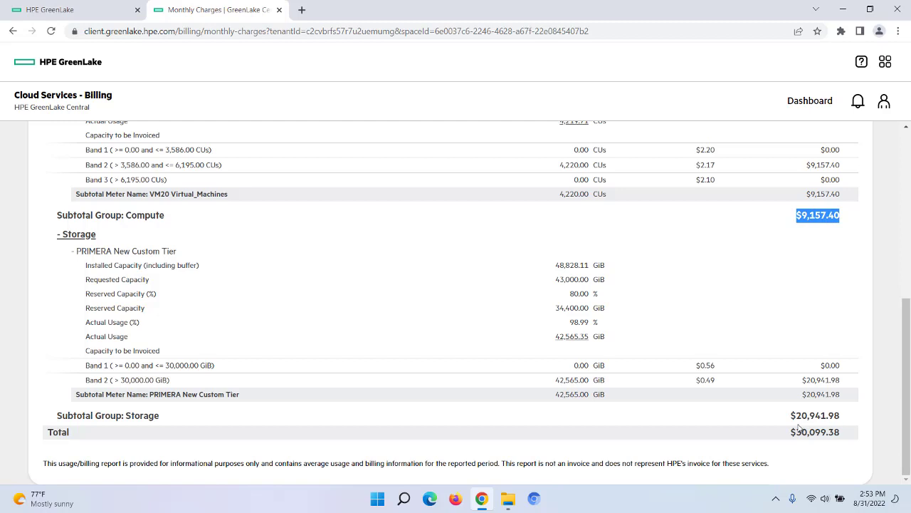
left_click_drag(792, 412, 791, 439)
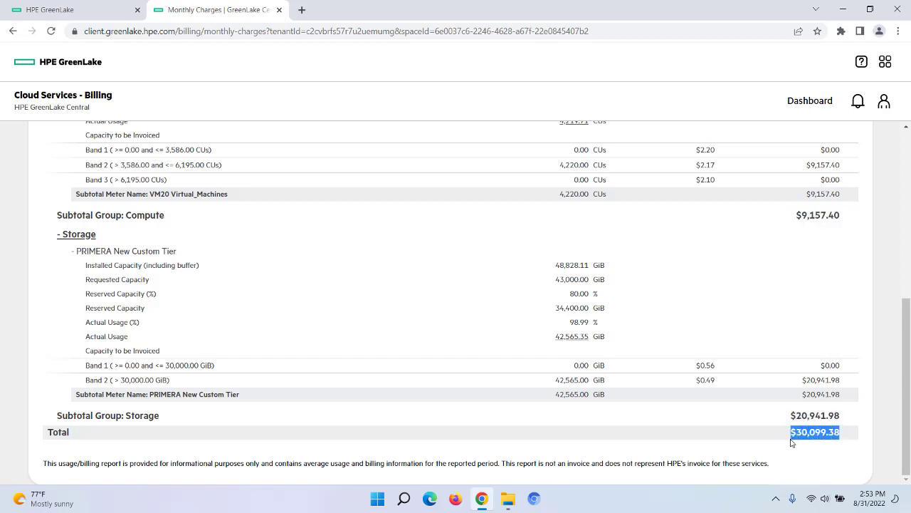
Return to the GreenLake Central dashboard, then switch to the already open HPE GreenLake home page
left_click(807, 104)
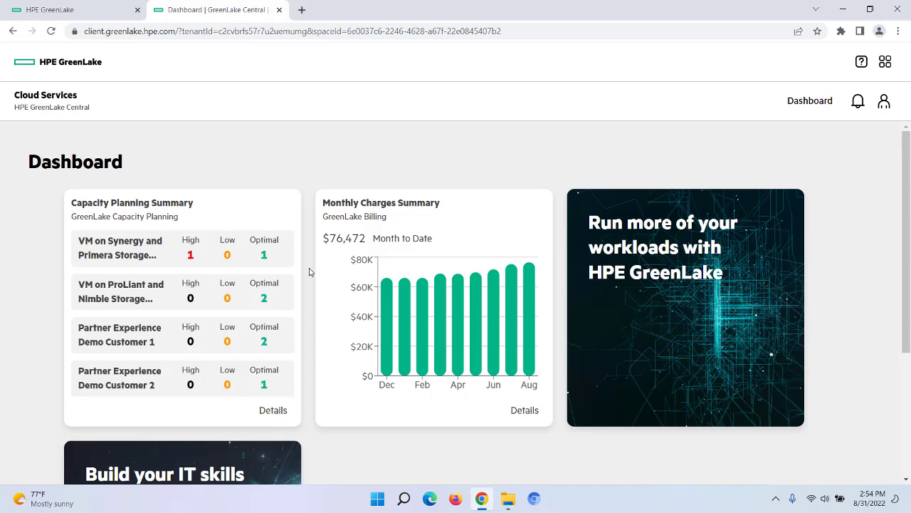
left_click(78, 10)
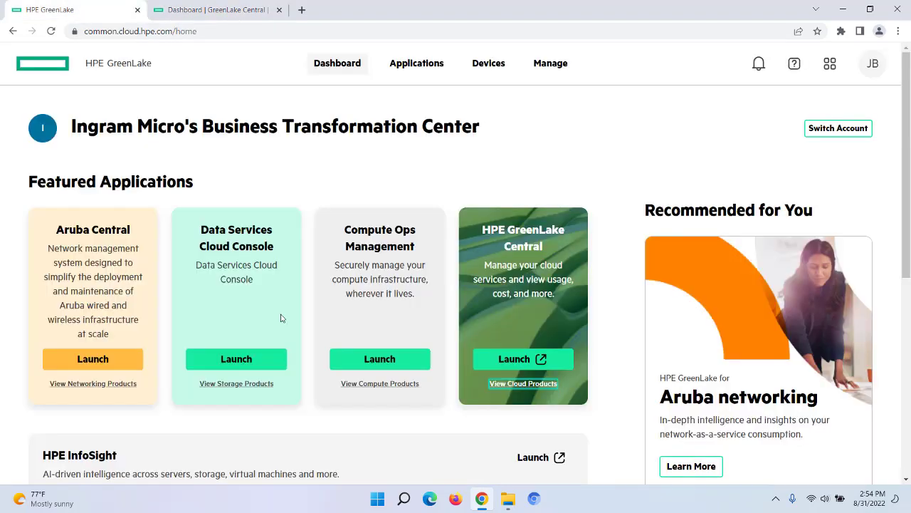